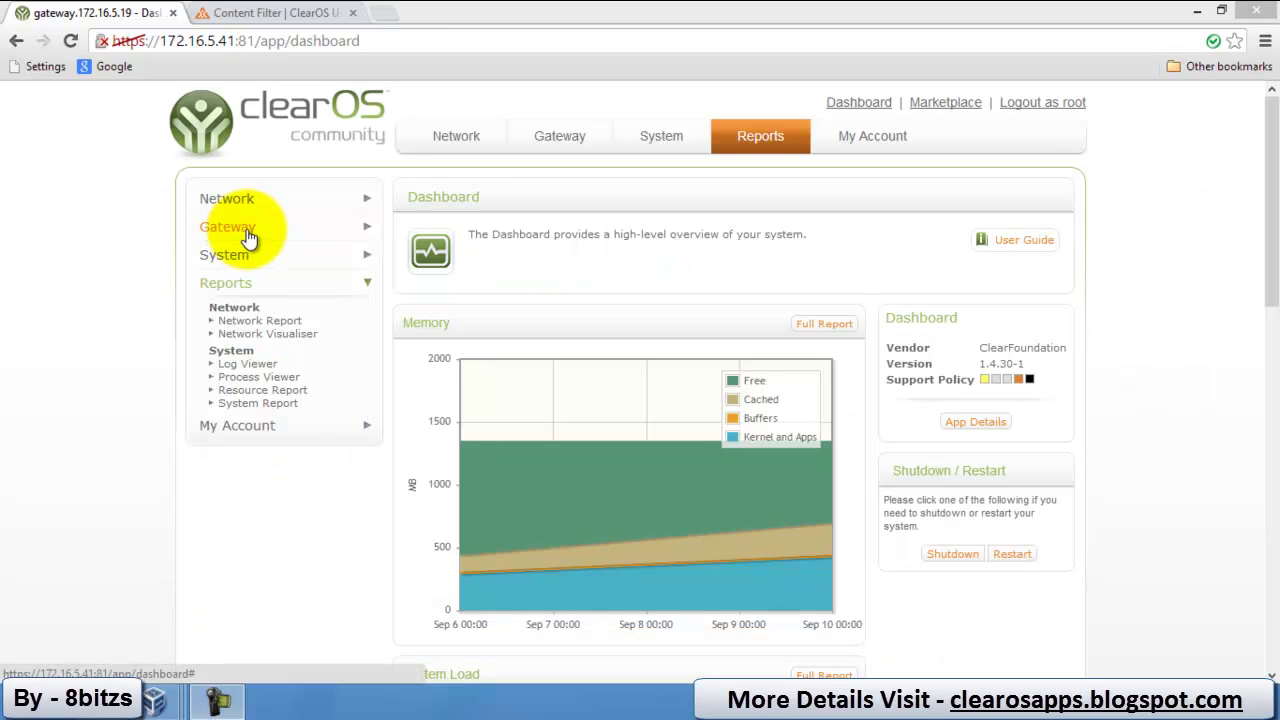
Expand Gateway in the sidebar to reach the Content Filter app's settings
left_click(244, 236)
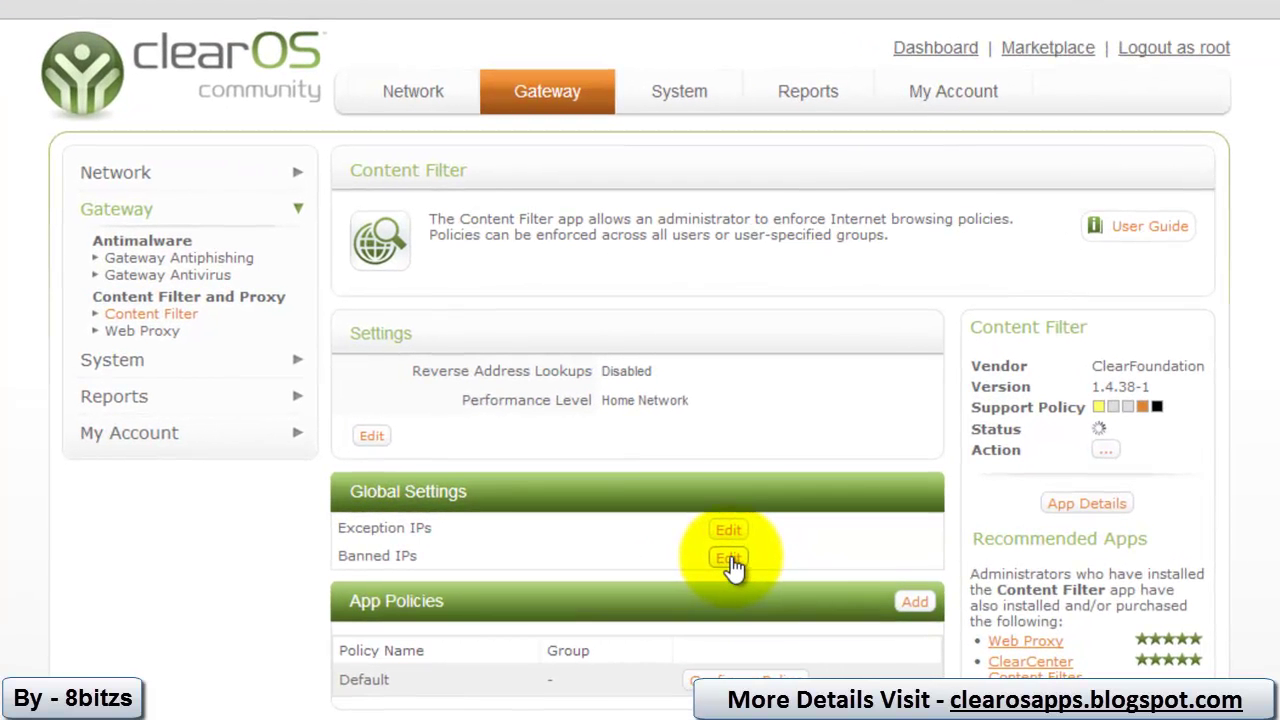
Ban the client address 10.0.2.20 in the Content Filter's Banned IPs list
left_click(731, 560)
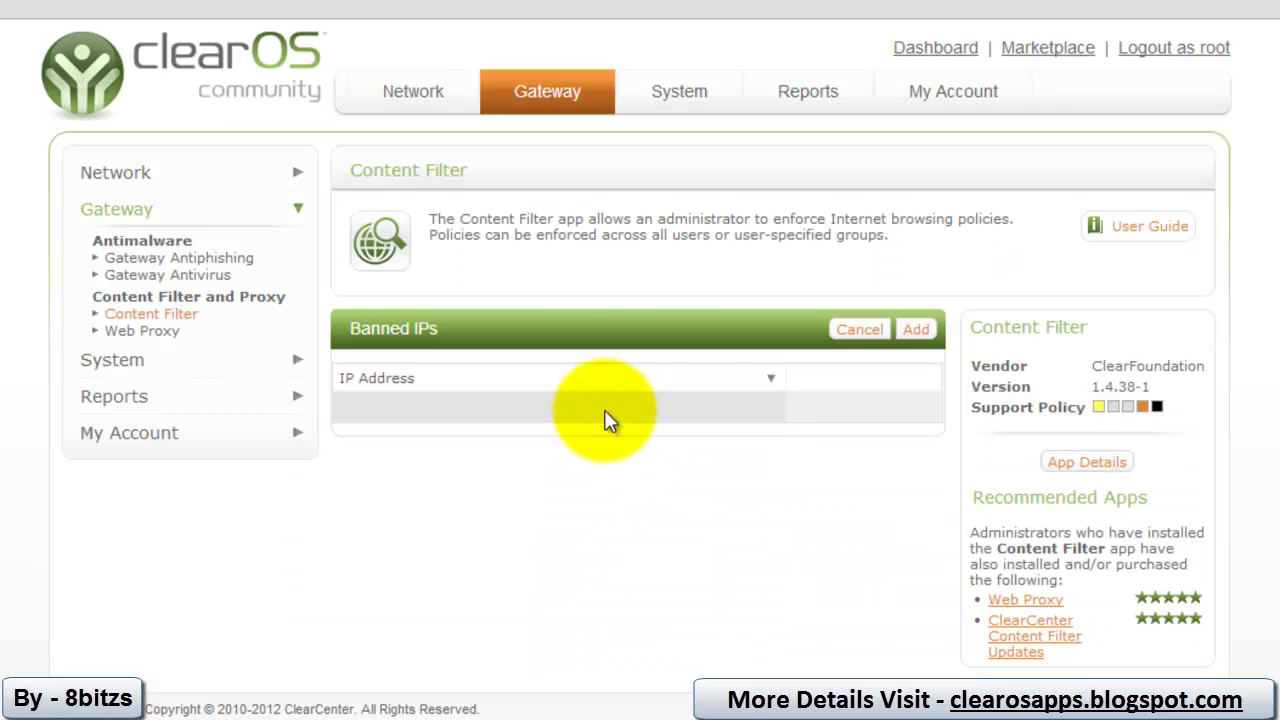
left_click(916, 333)
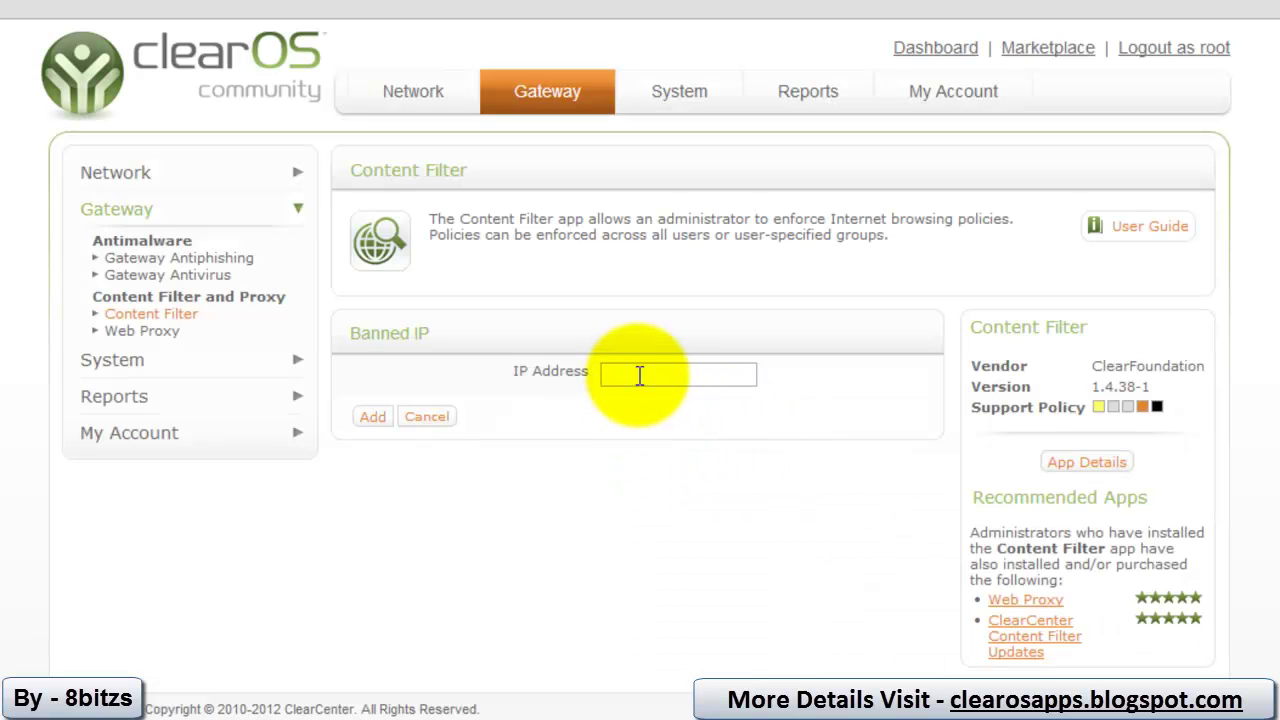
left_click(640, 375)
type("10.0.2.20")
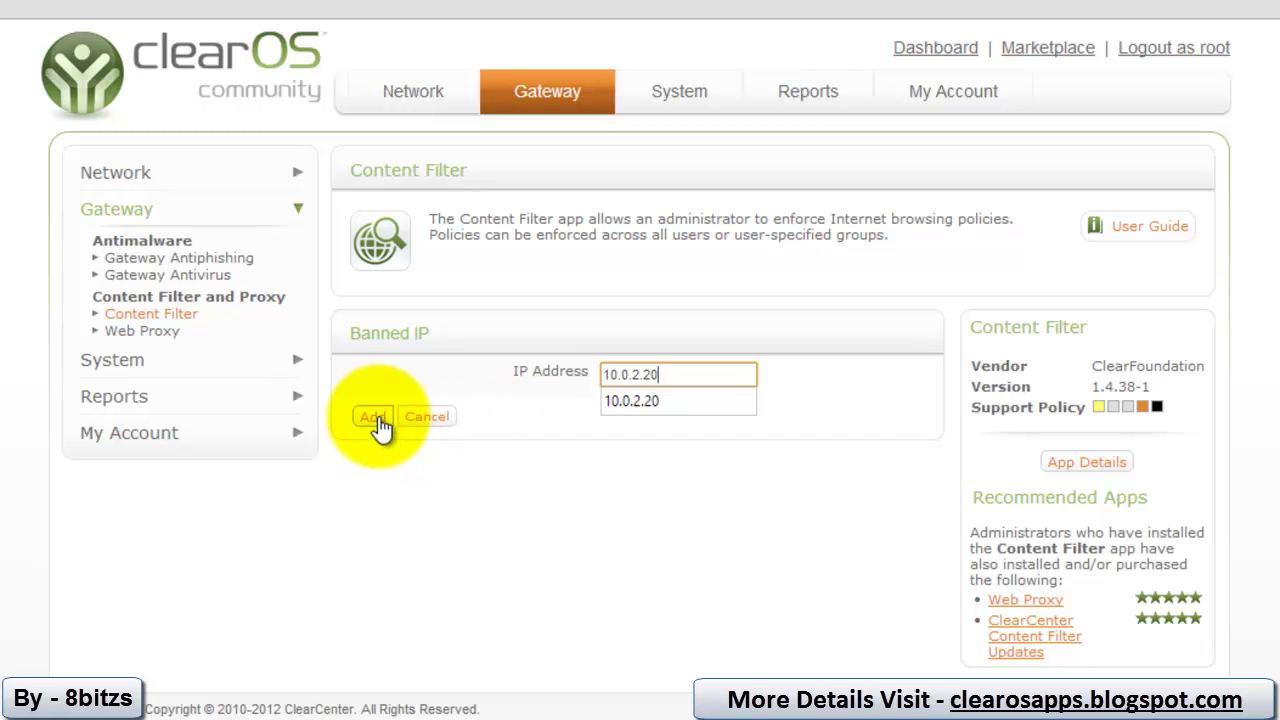
left_click(376, 417)
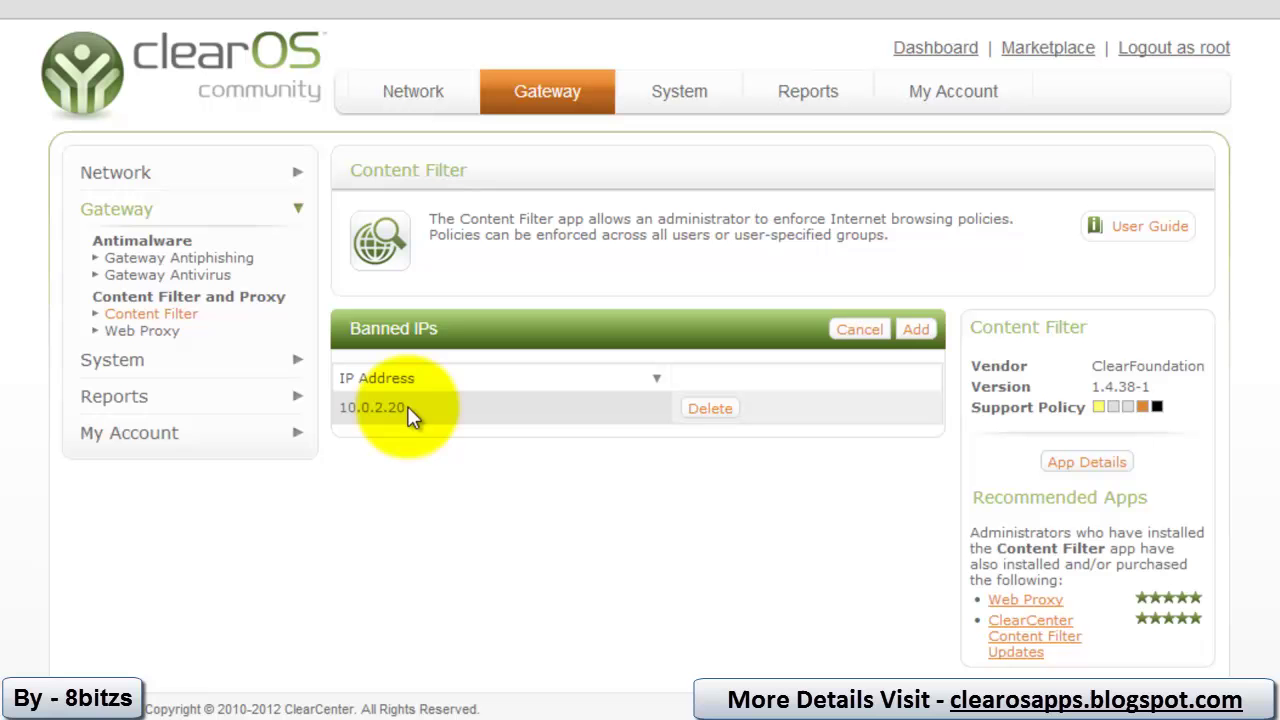
left_click_drag(410, 416, 334, 410)
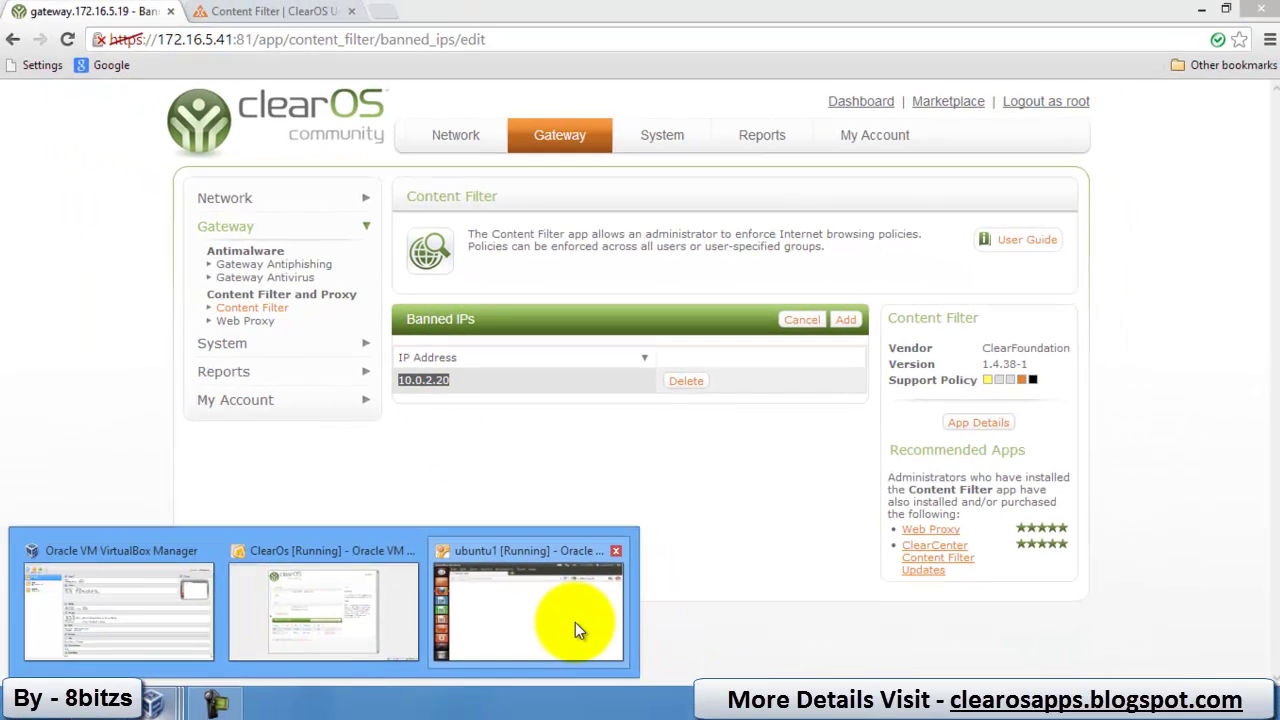
In the Ubuntu VM, confirm via Connection Information that the client IP is 10.0.2.20
left_click(577, 620)
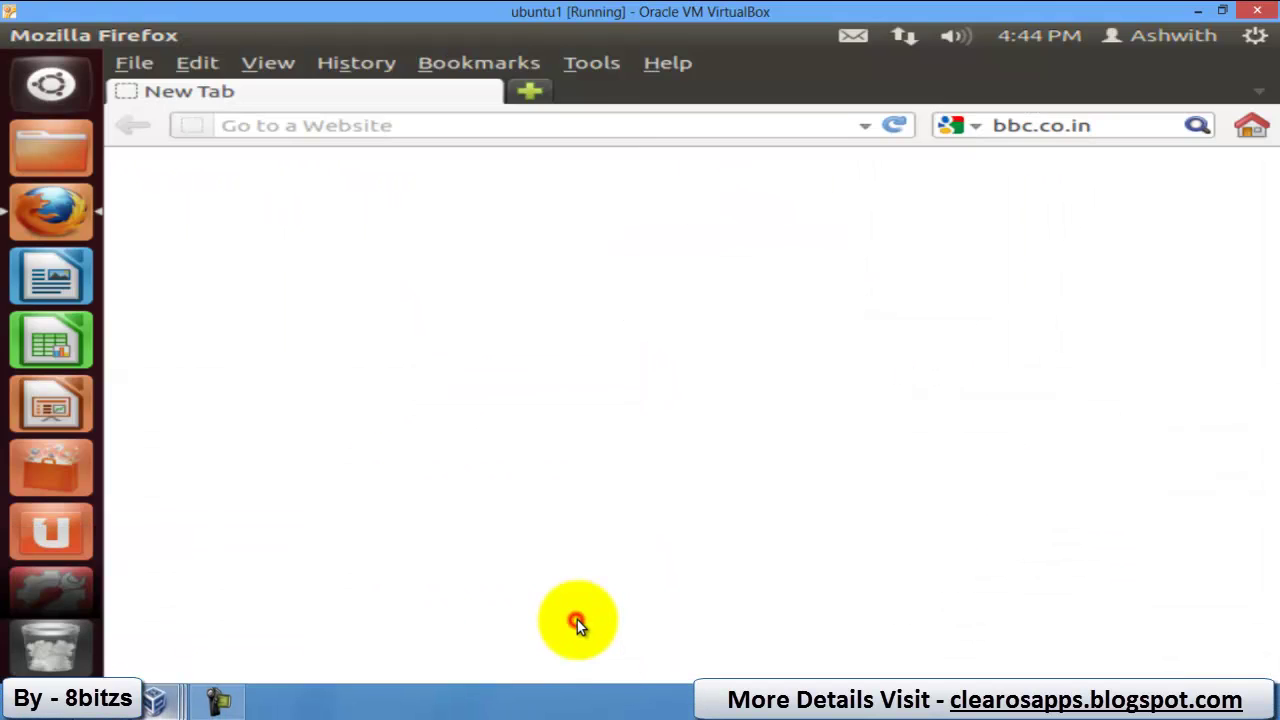
left_click(908, 37)
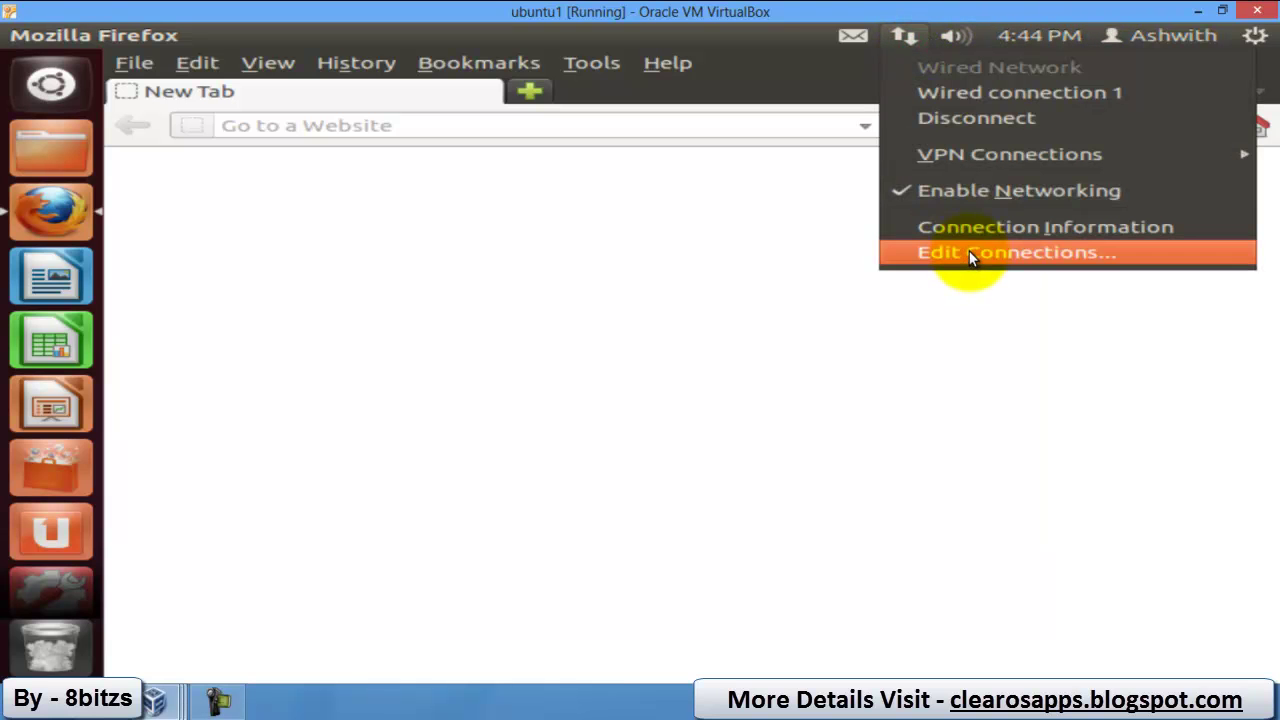
left_click(950, 260)
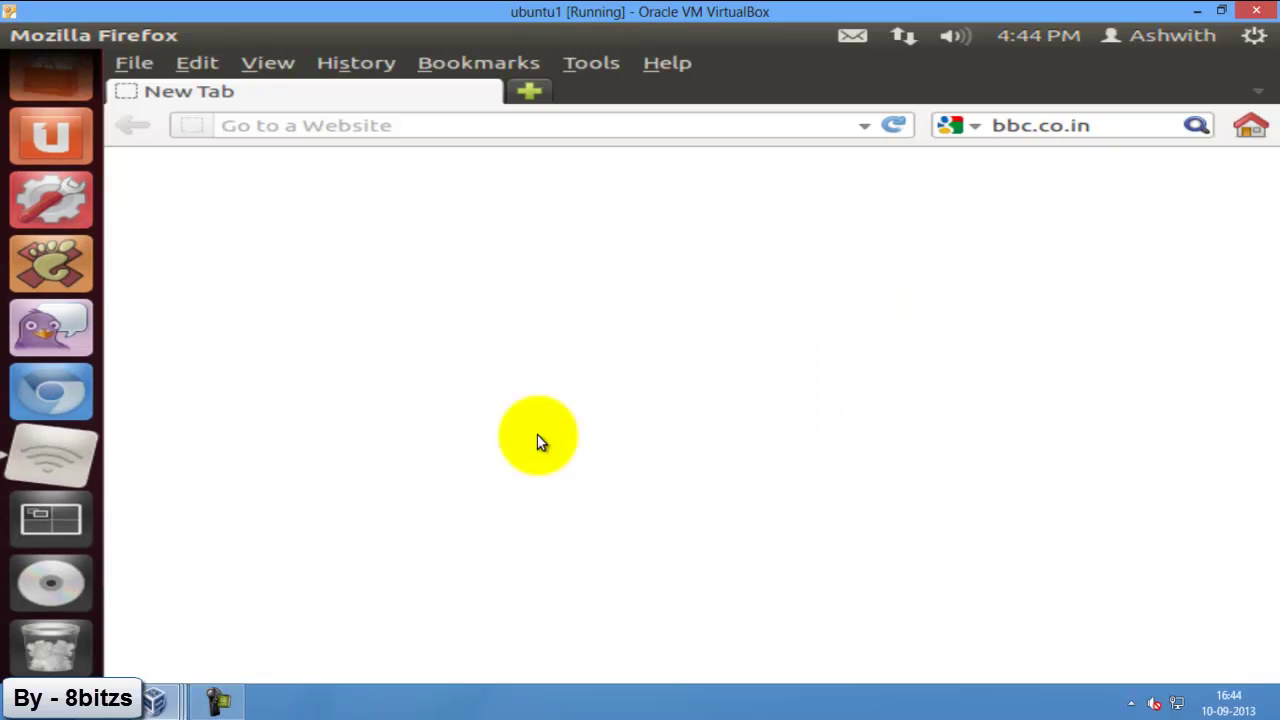
left_click(55, 448)
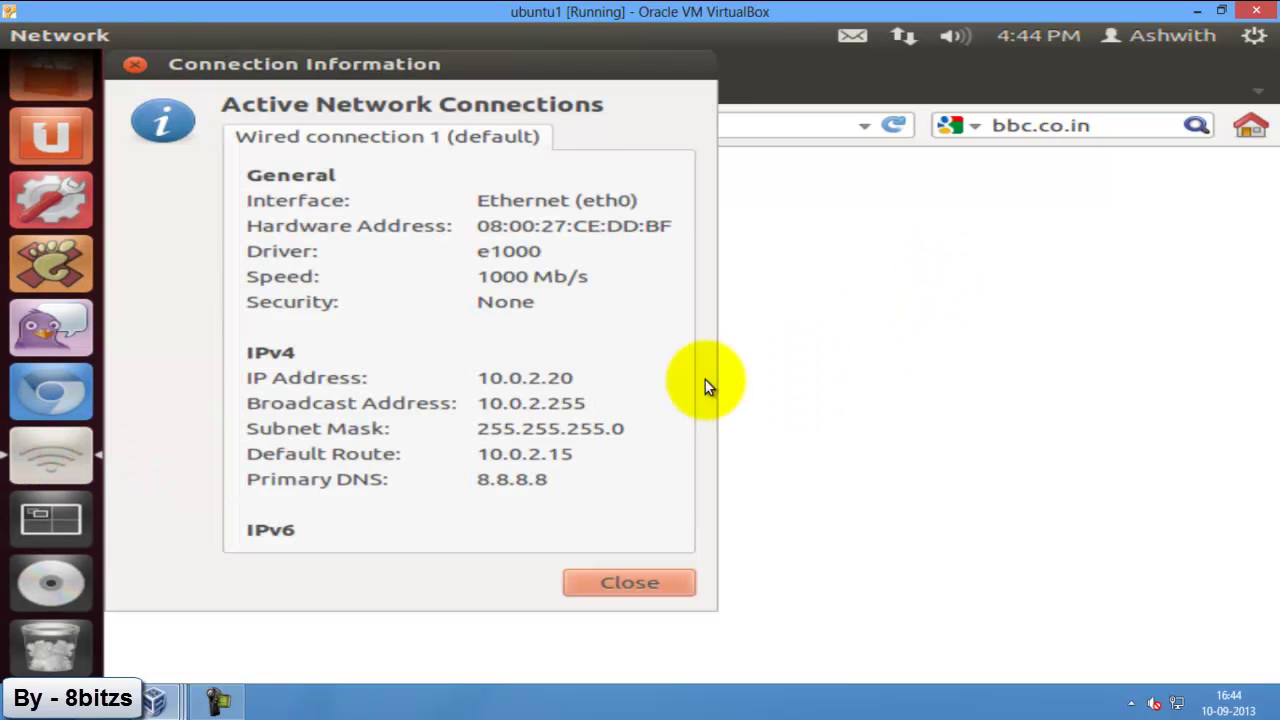
left_click_drag(574, 377, 468, 377)
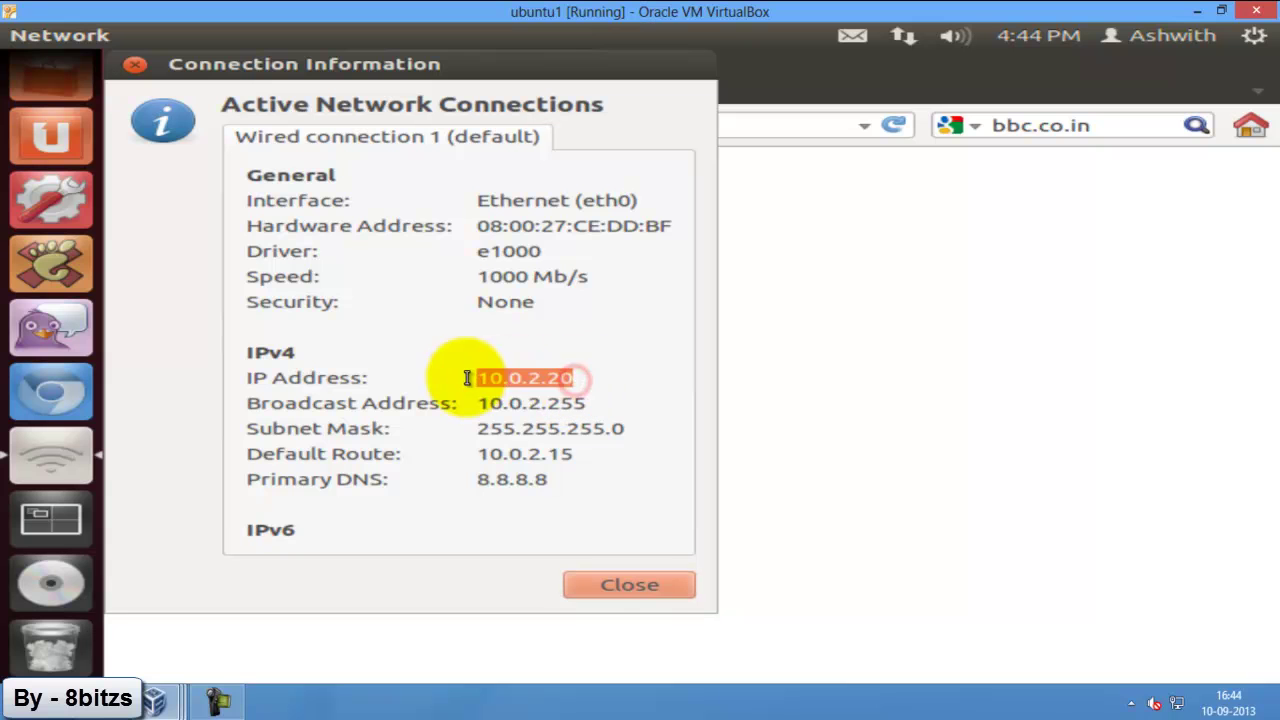
left_click(656, 589)
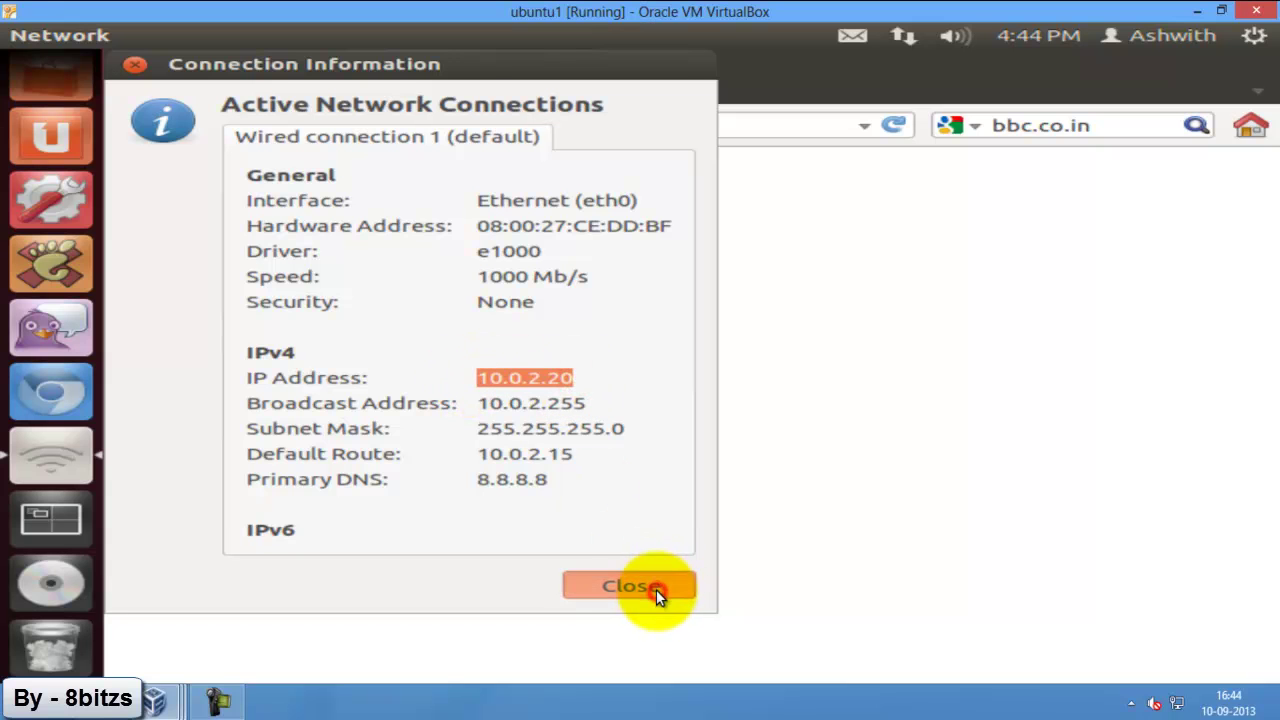
Load gmail.com in Firefox and see the DansGuardian 400 Bad Request page
left_click(521, 123)
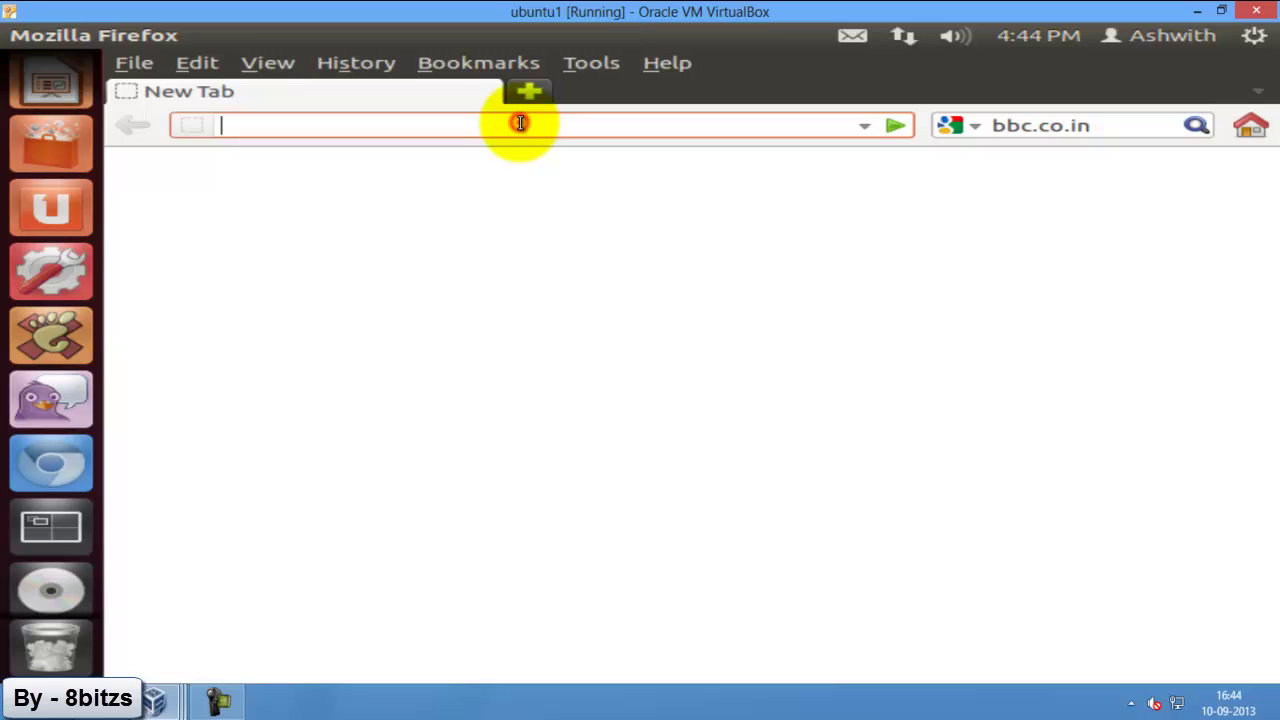
type("g")
type("mail")
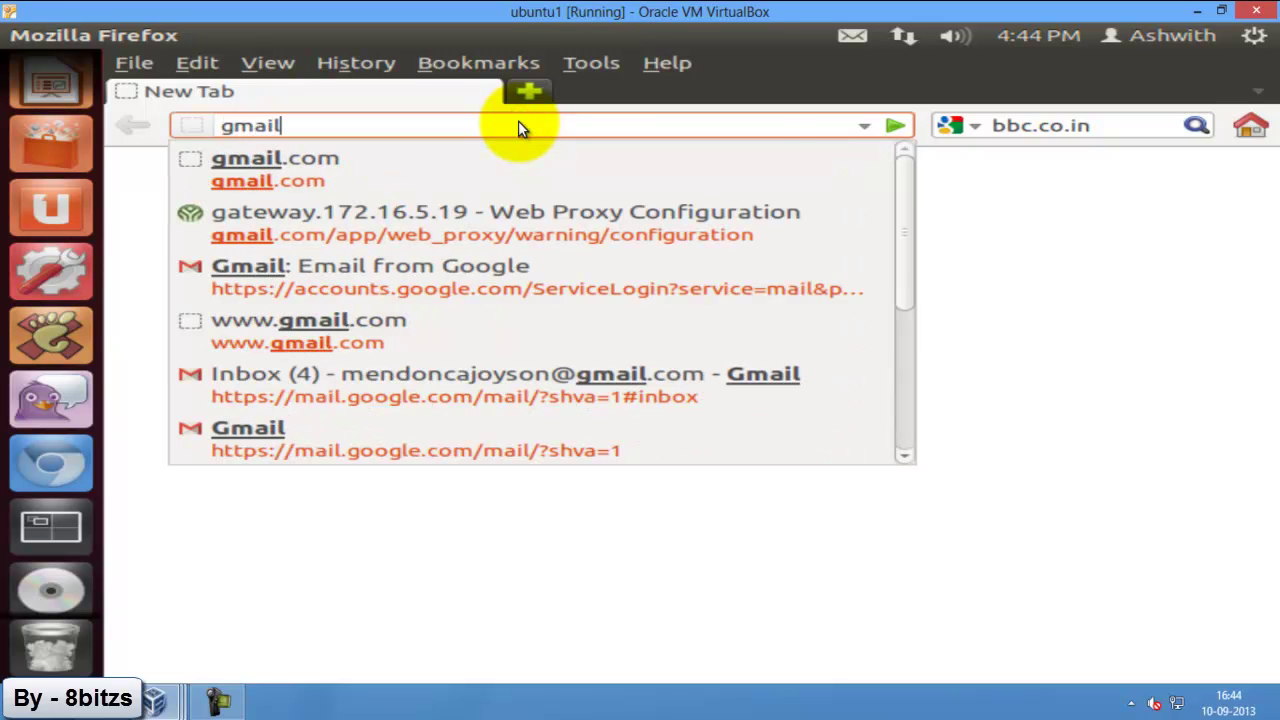
type("l.com")
key("Return")
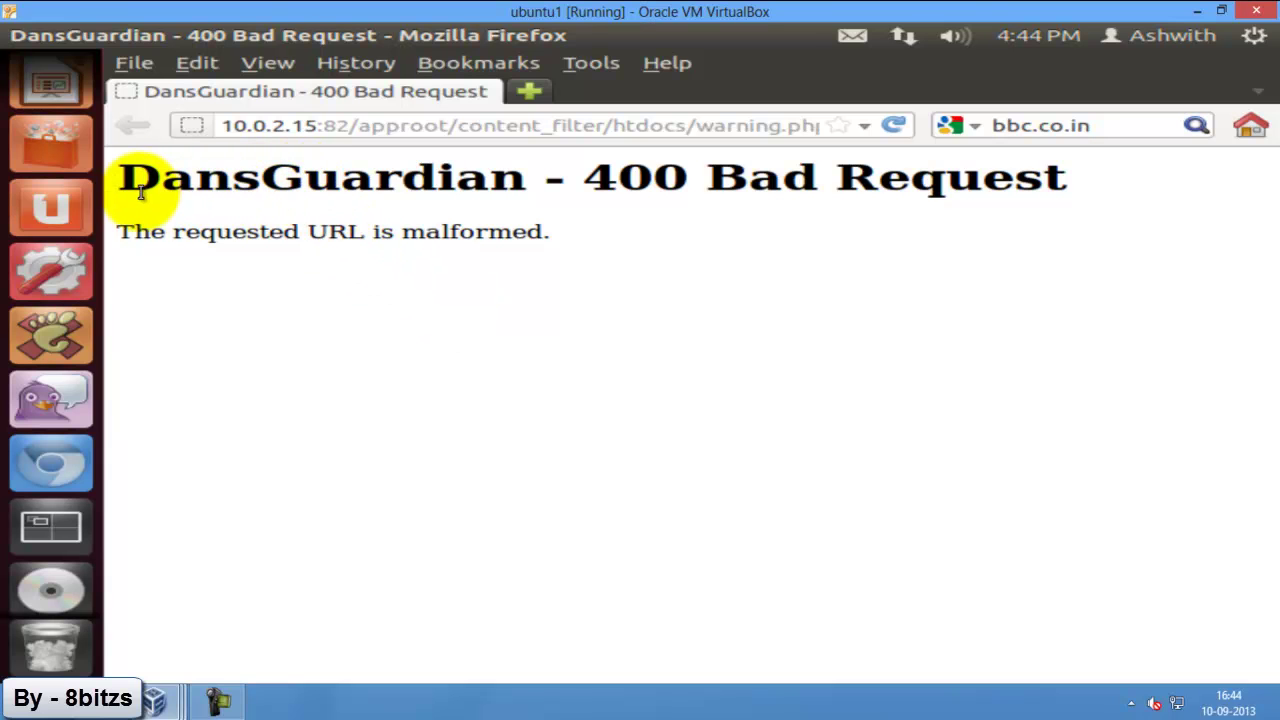
left_click_drag(122, 178, 1096, 213)
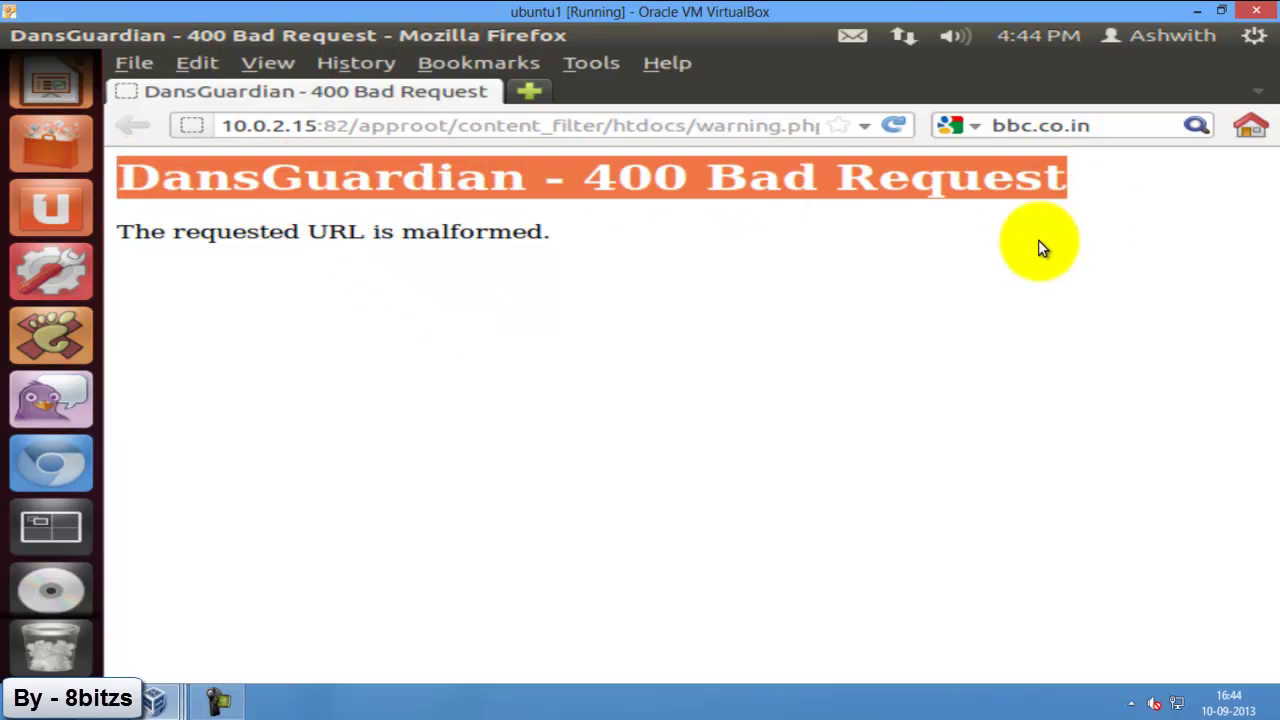
left_click(942, 301)
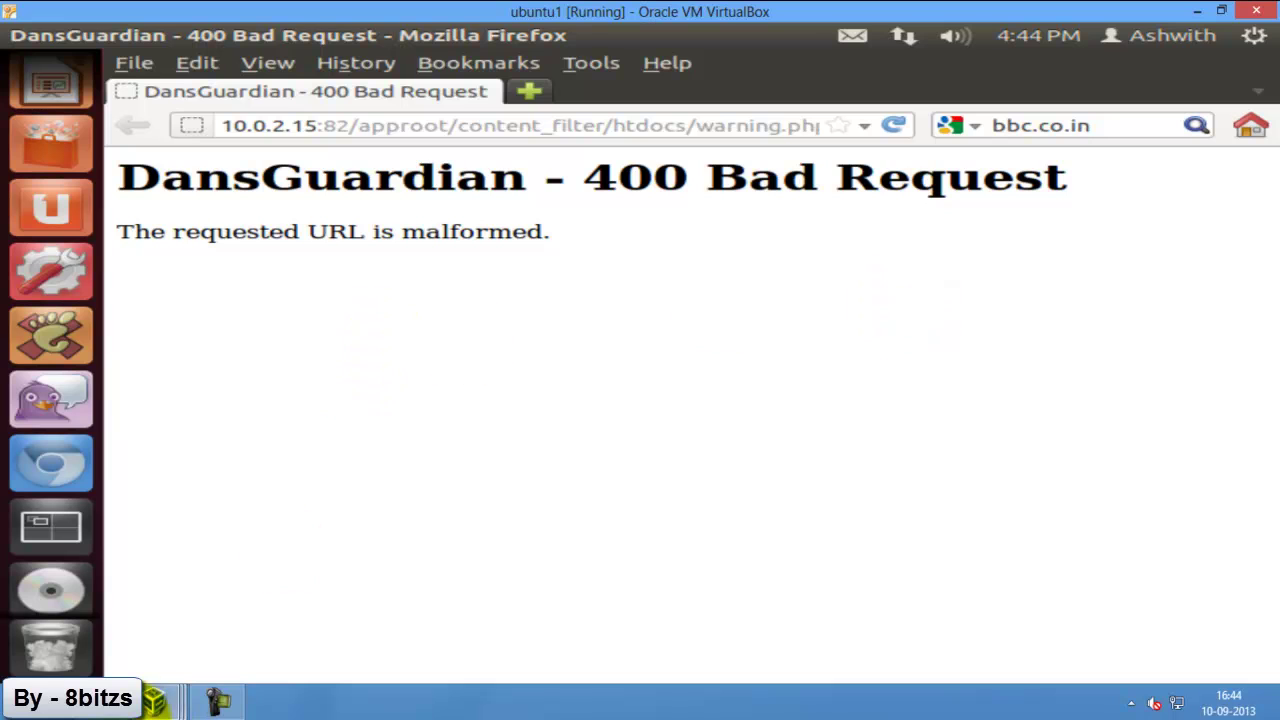
Delete 10.0.2.20 from the banned IPs, leaving the list empty, and return to Content Filter
left_click(155, 698)
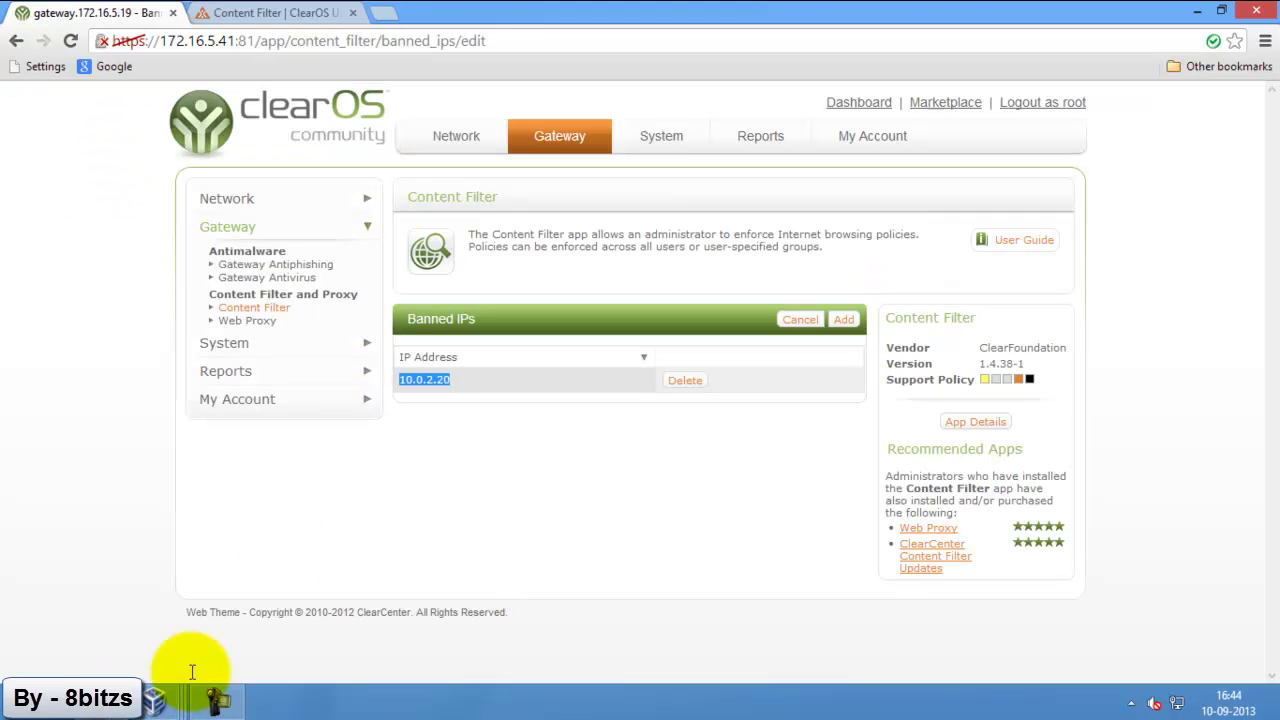
left_click(686, 384)
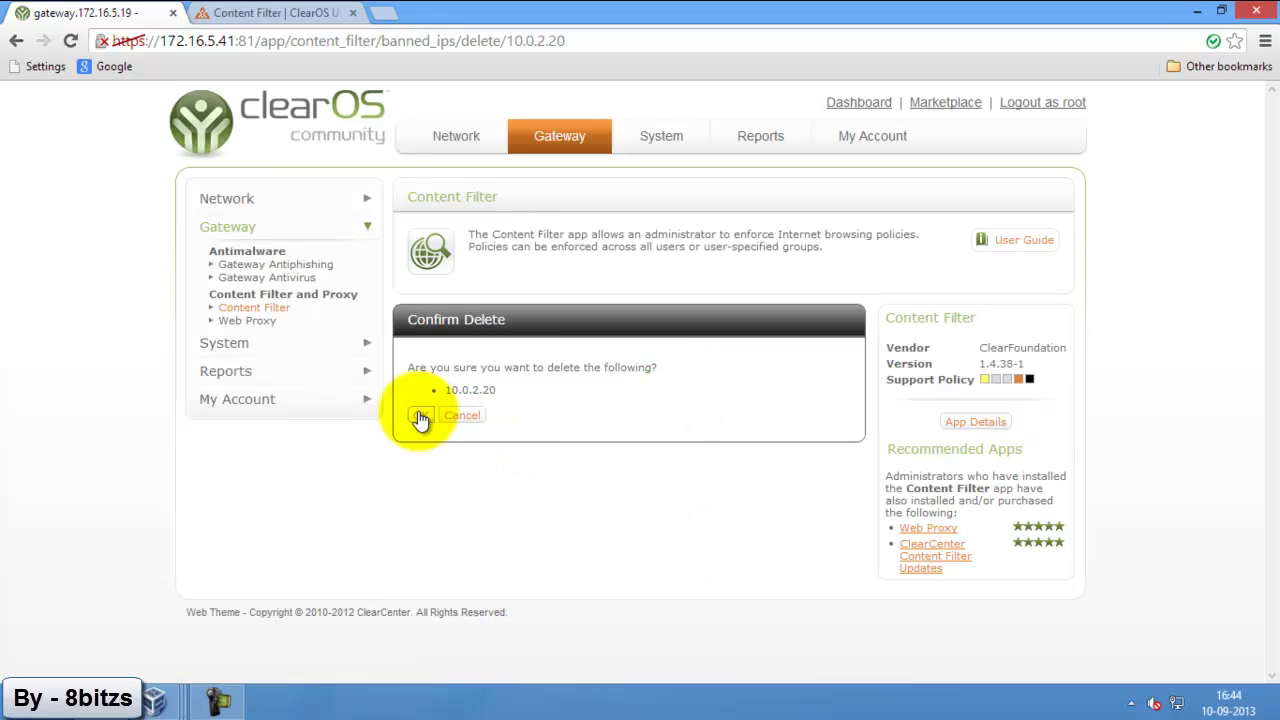
left_click(420, 415)
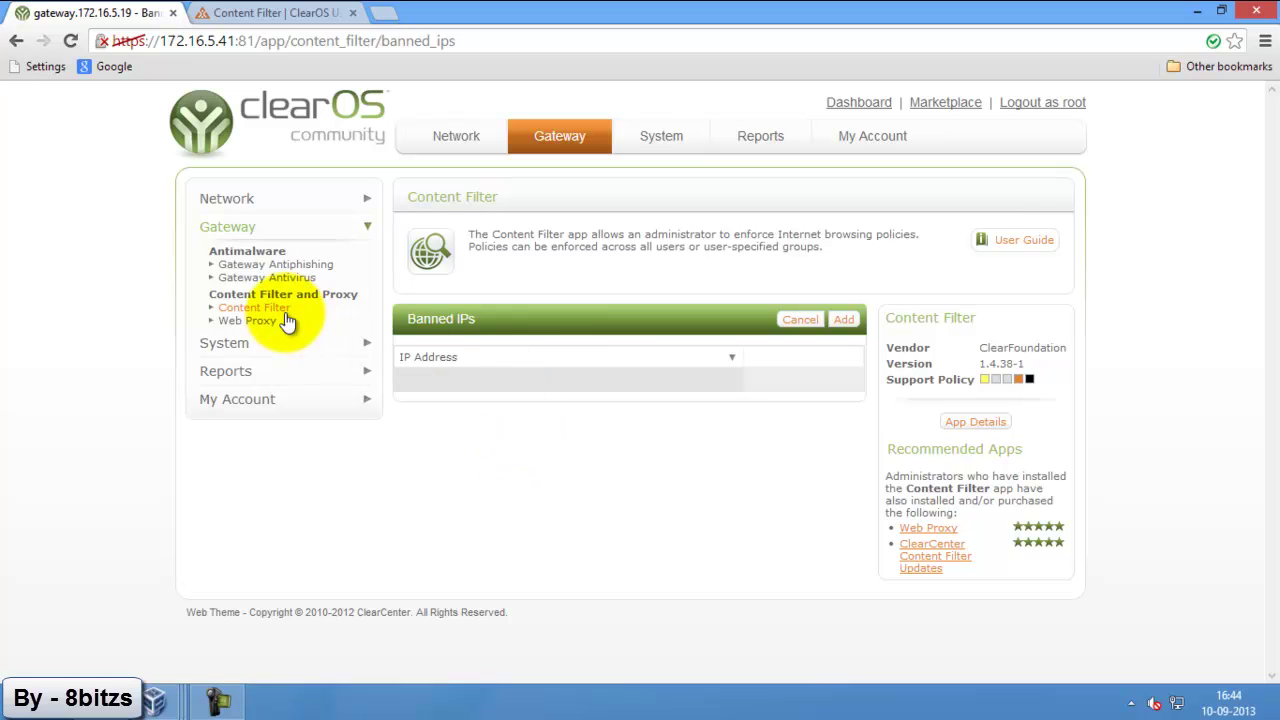
left_click(800, 320)
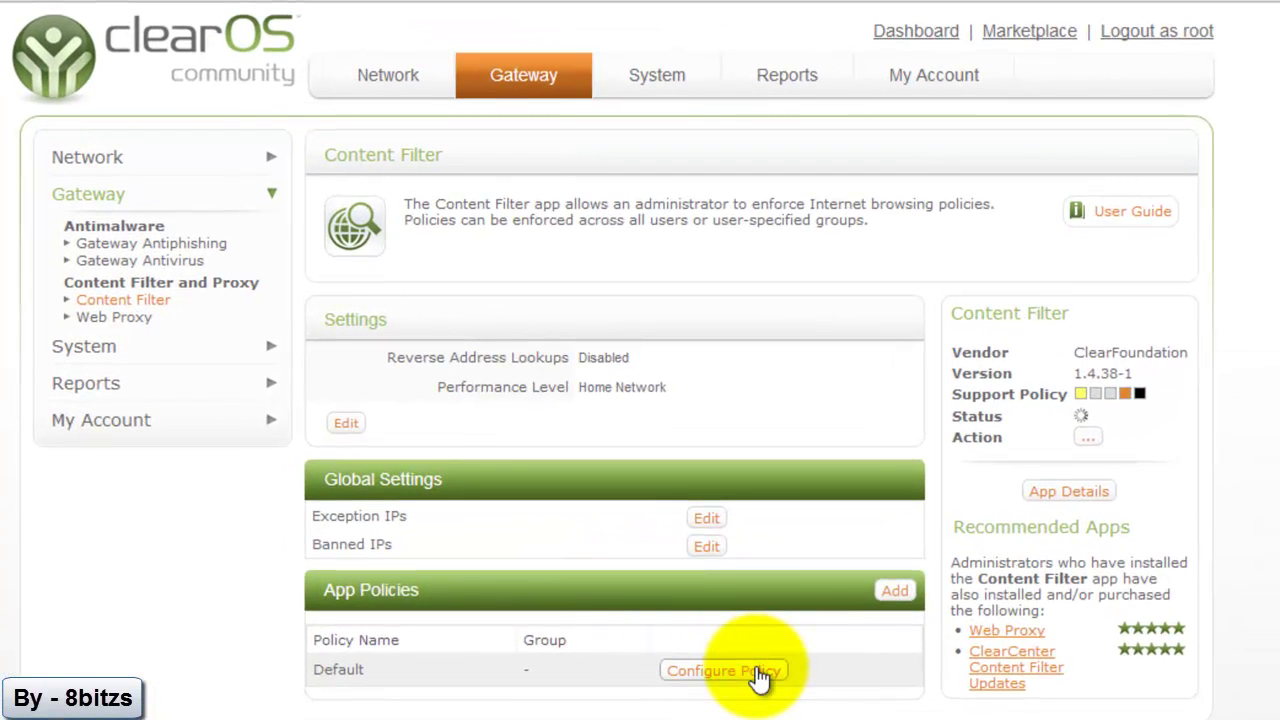
Enable the news phrase list in the Default policy's phrase lists and save
left_click(760, 672)
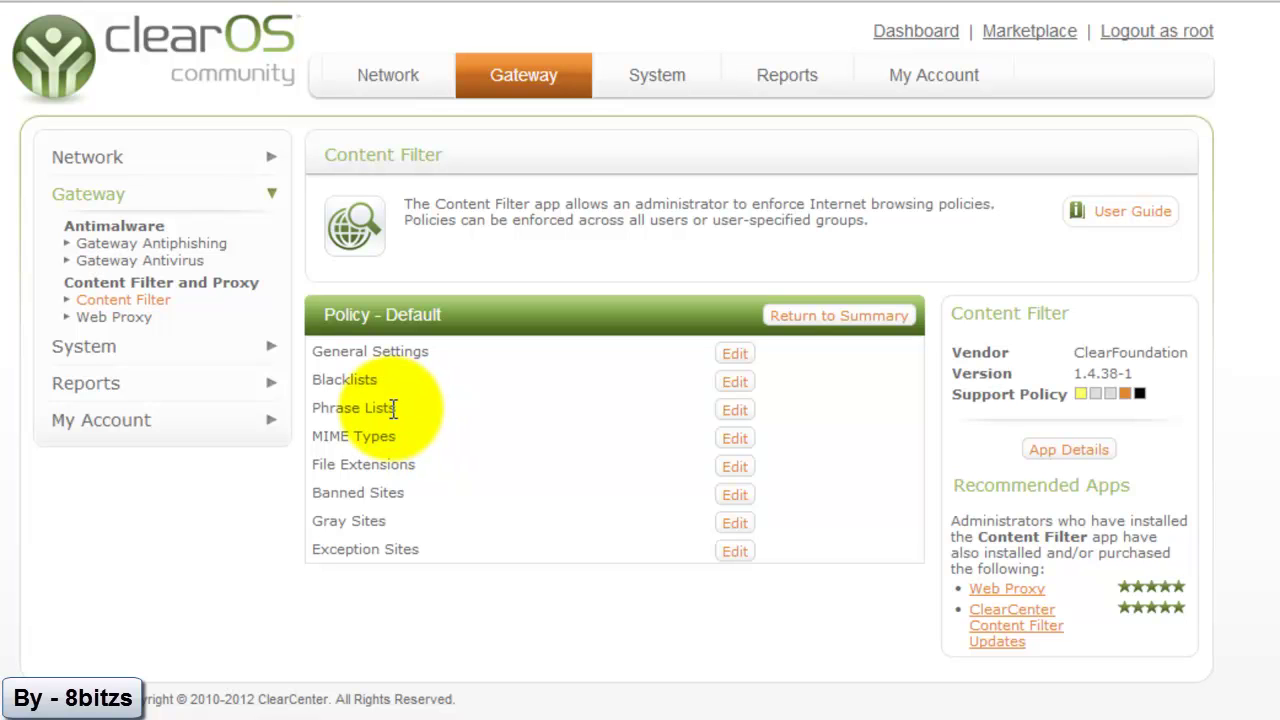
left_click(735, 413)
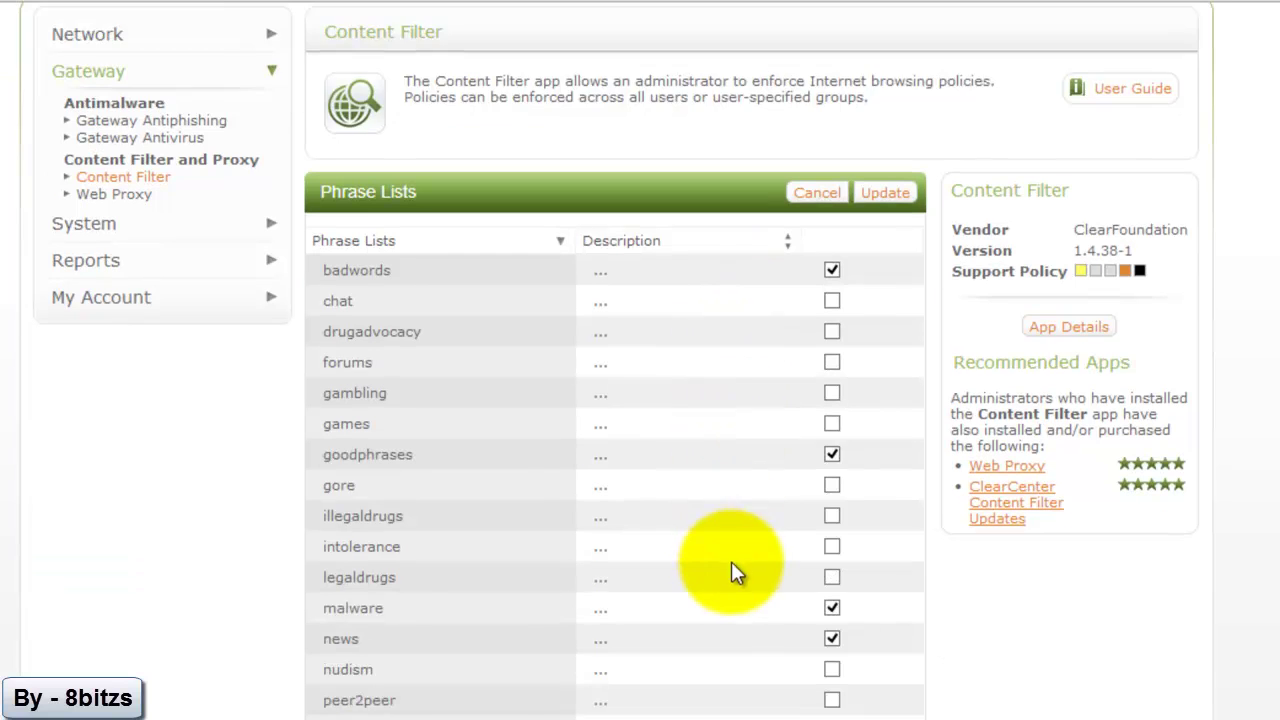
scroll(731, 565, "down", 1)
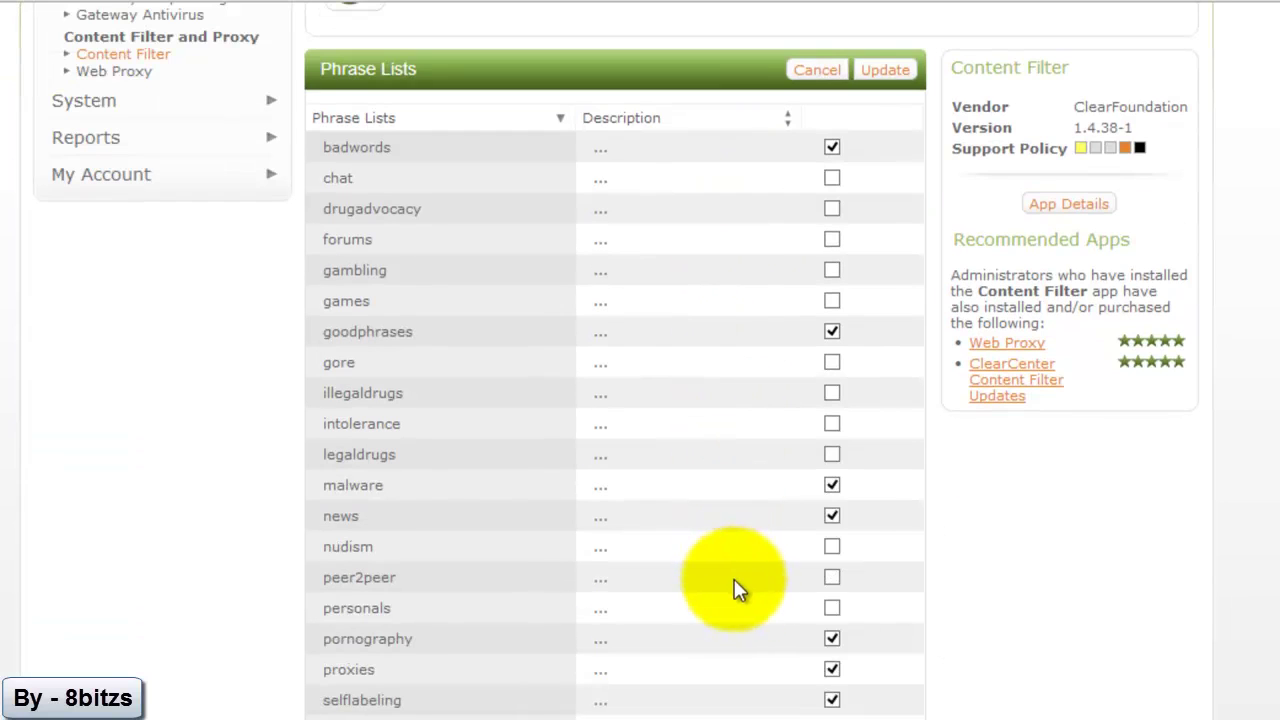
left_click(833, 516)
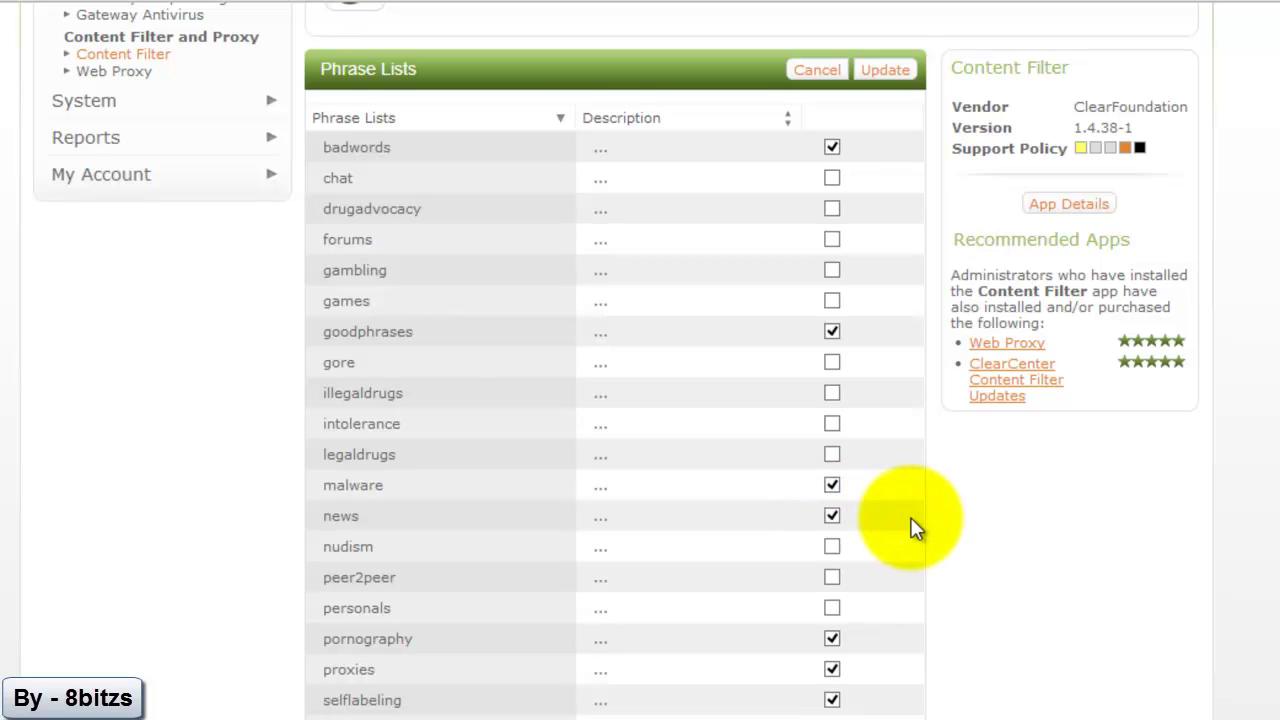
left_click(880, 69)
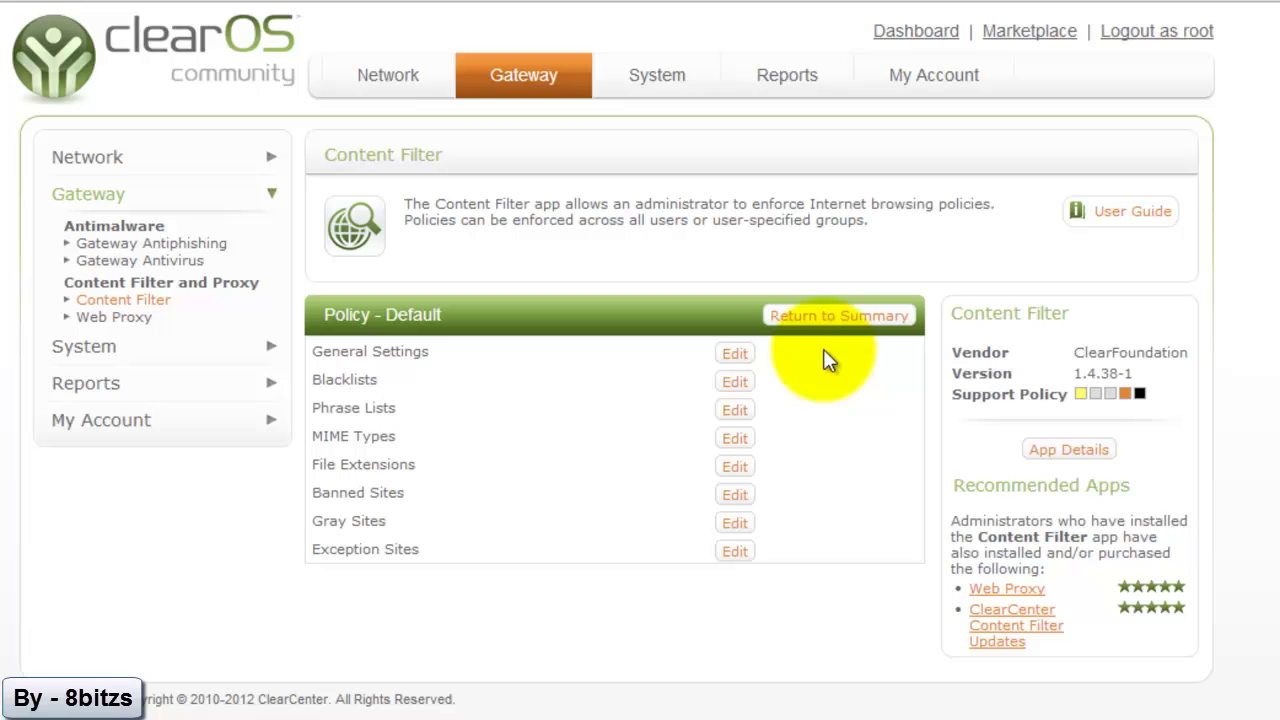
left_click(737, 524)
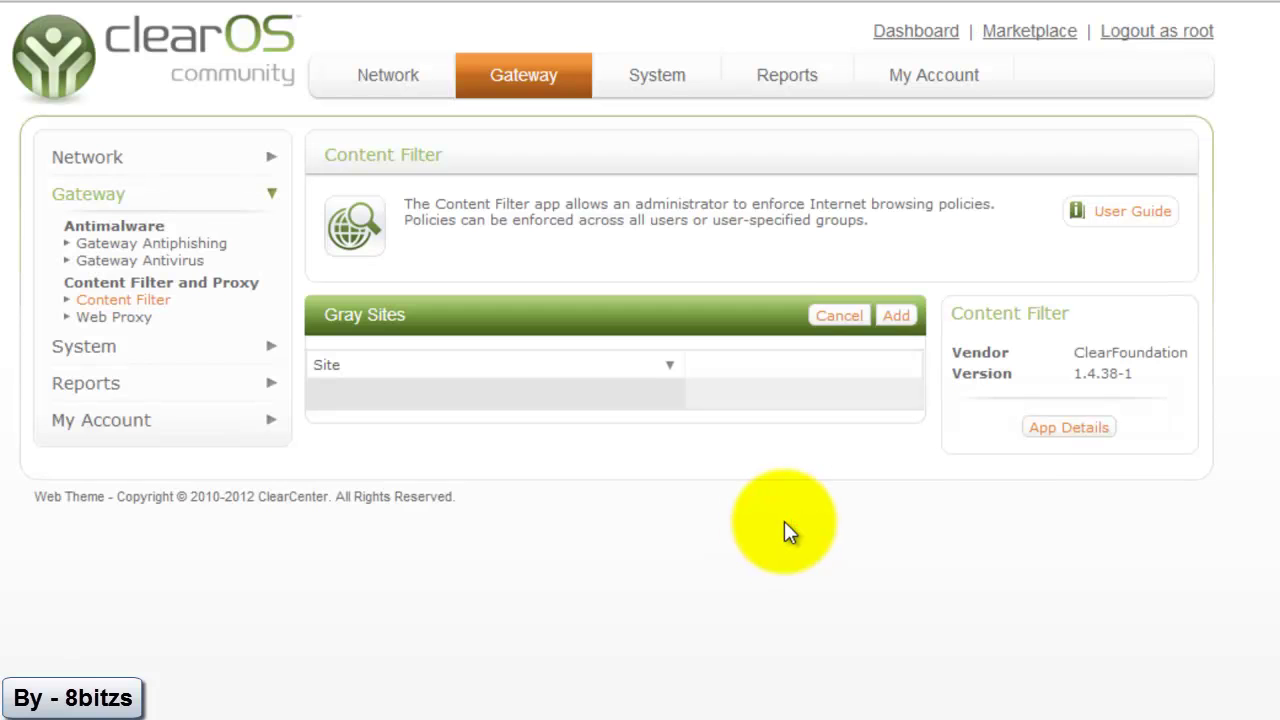
left_click(895, 318)
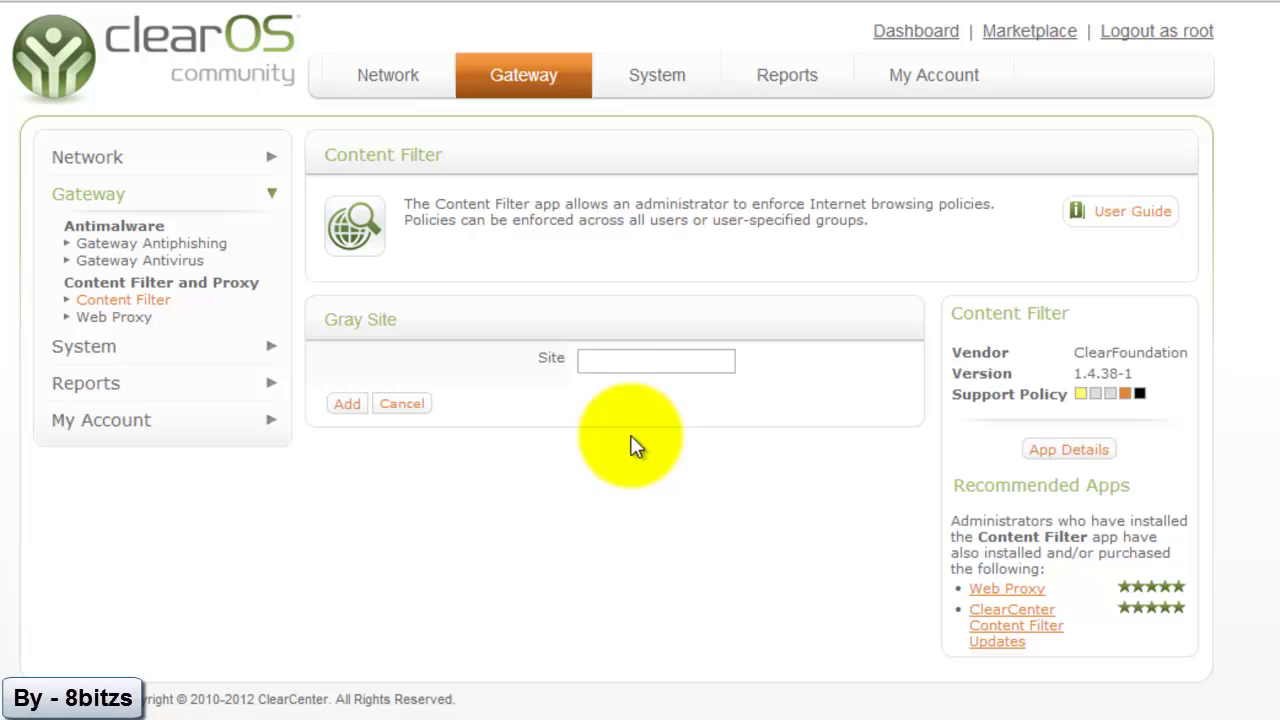
left_click(647, 360)
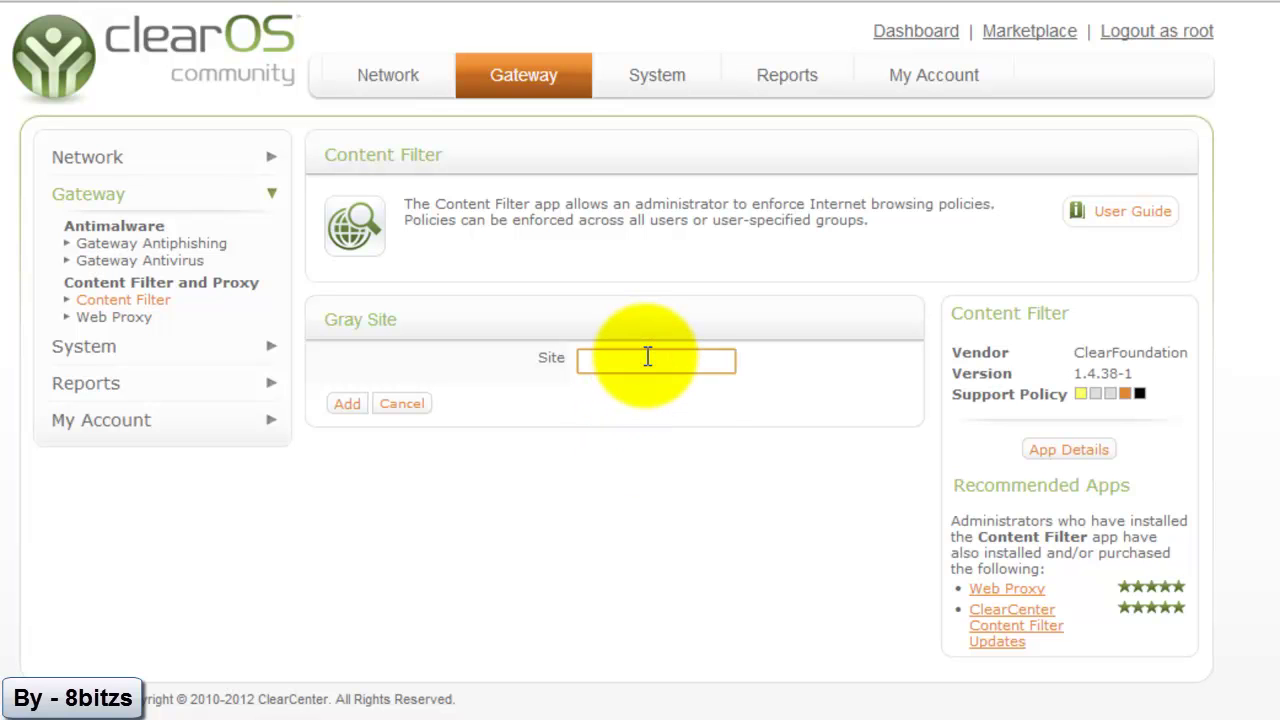
type("www")
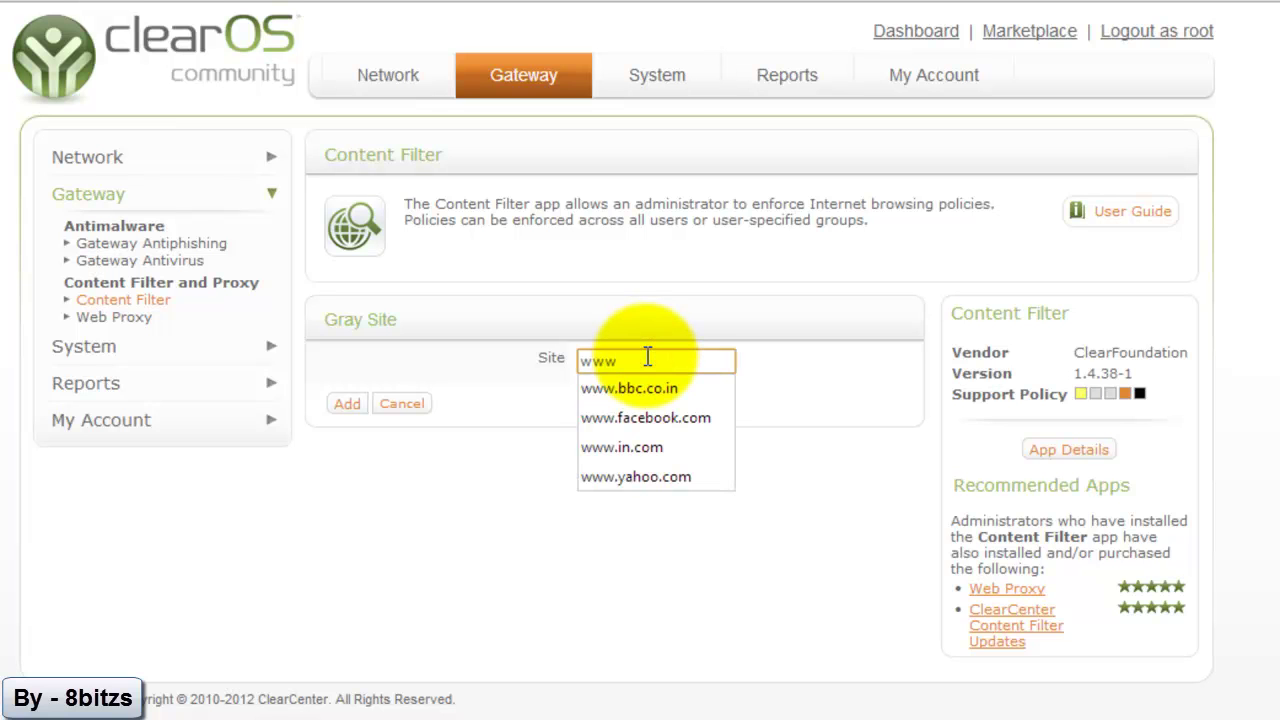
type(".bbc.co.in")
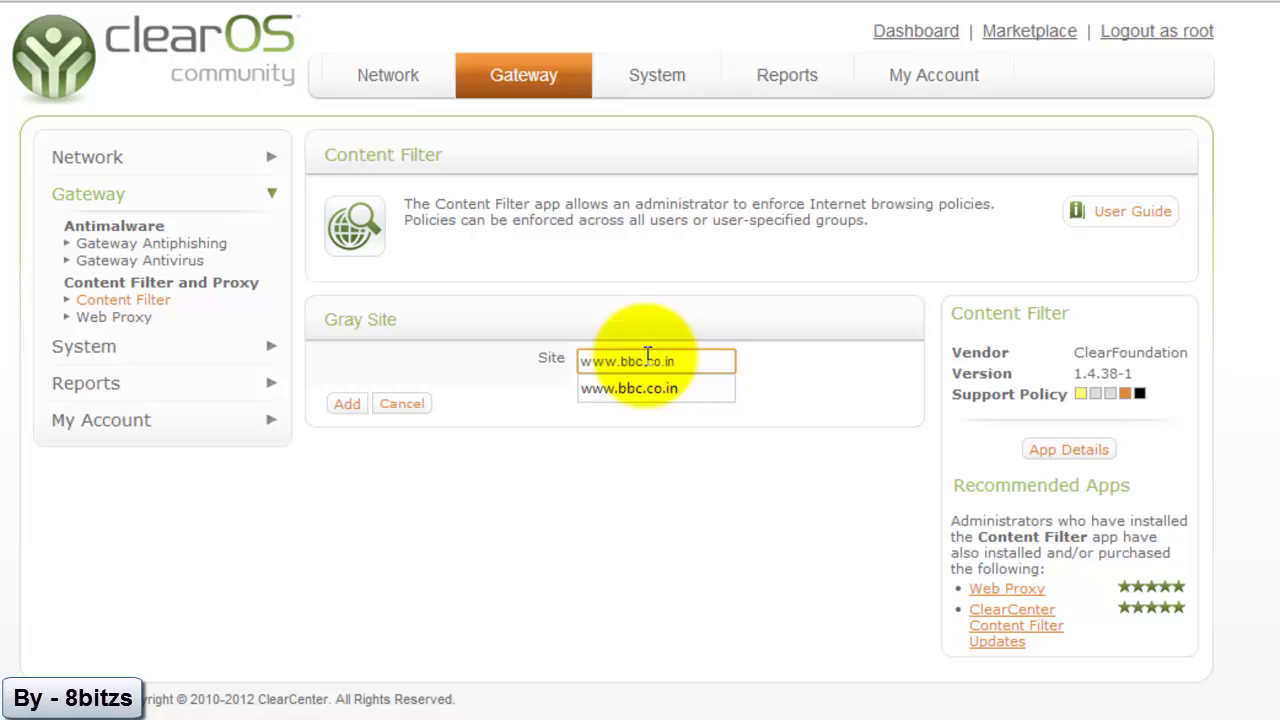
left_click(350, 404)
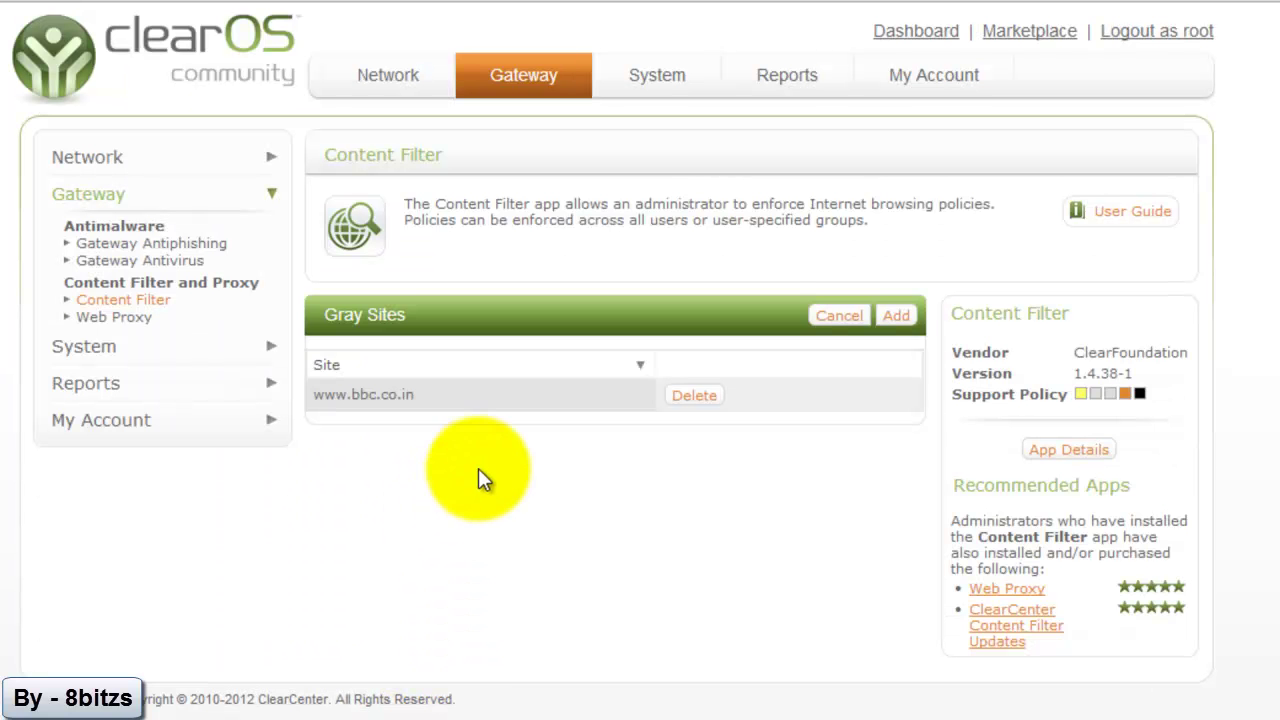
left_click_drag(423, 399, 322, 400)
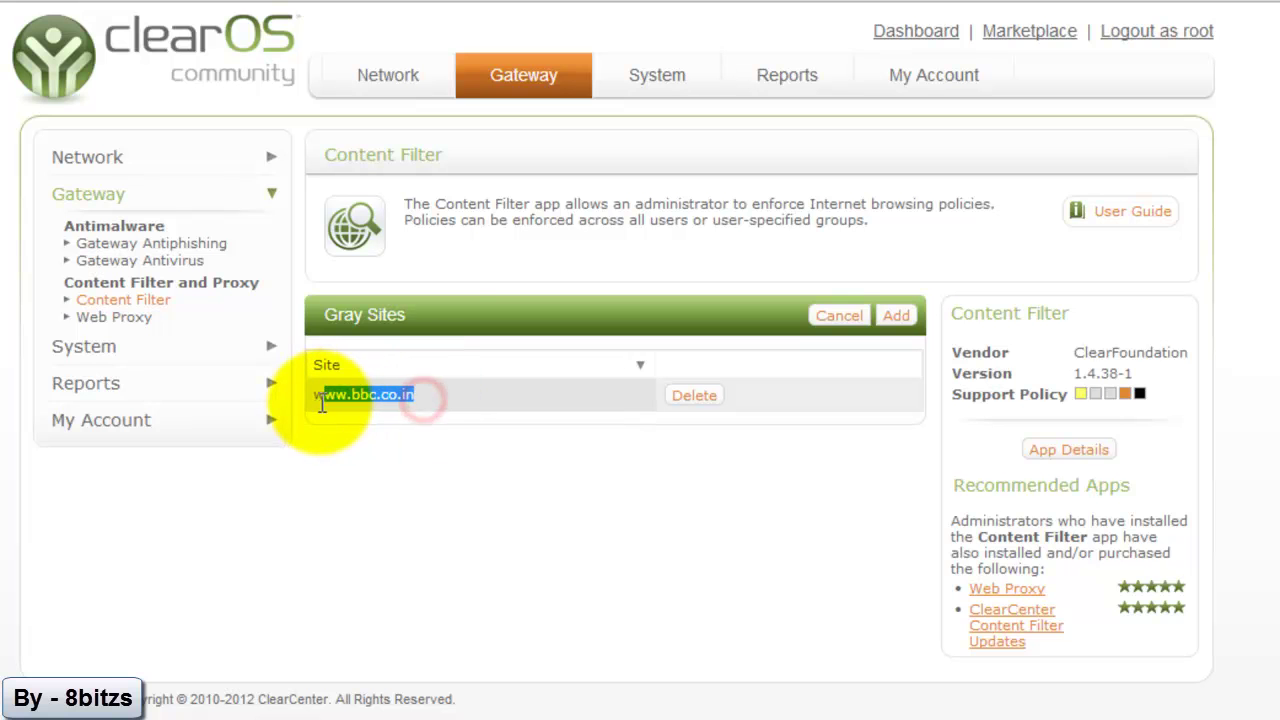
left_click(322, 482)
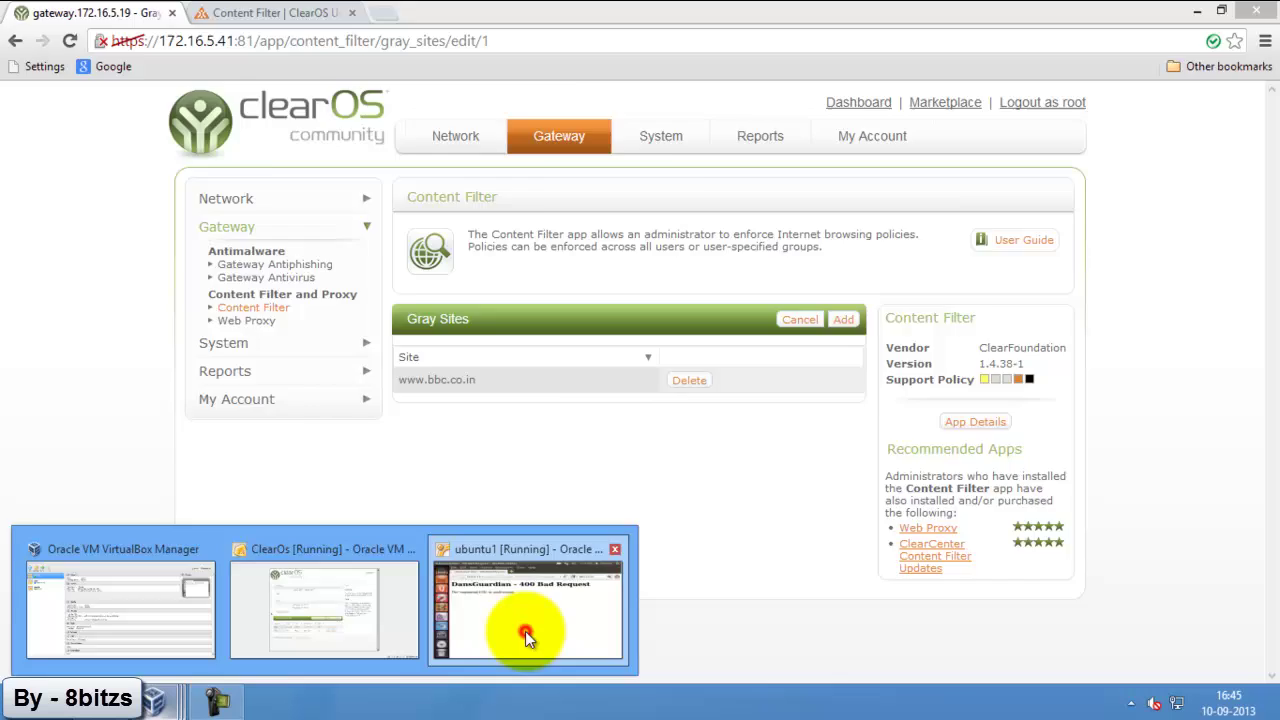
left_click(525, 631)
left_click(535, 92)
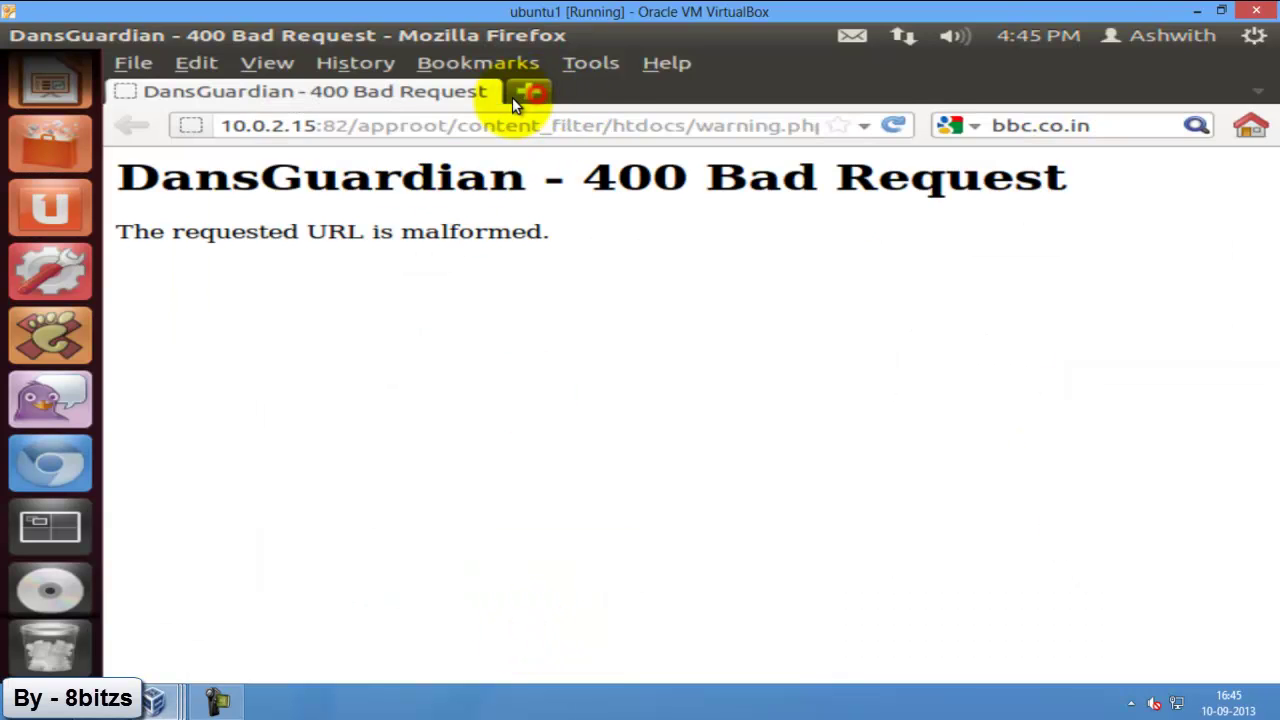
left_click(436, 91)
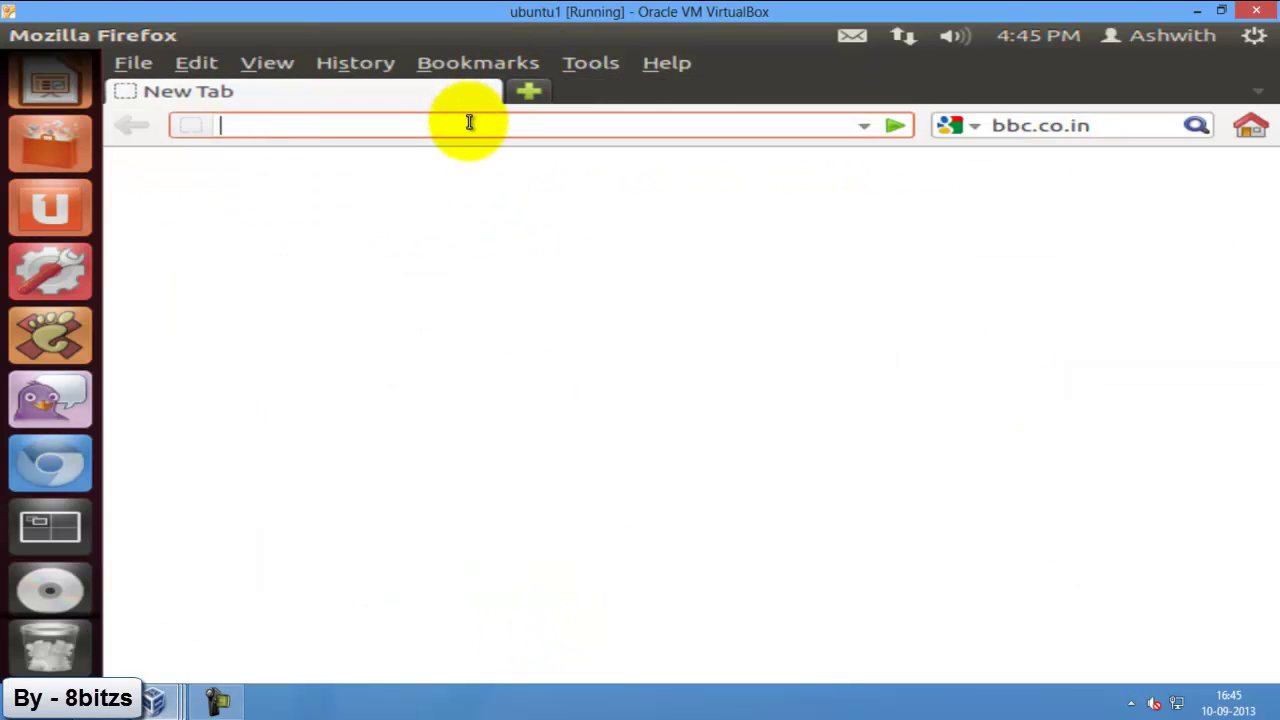
left_click(469, 127)
type("ww")
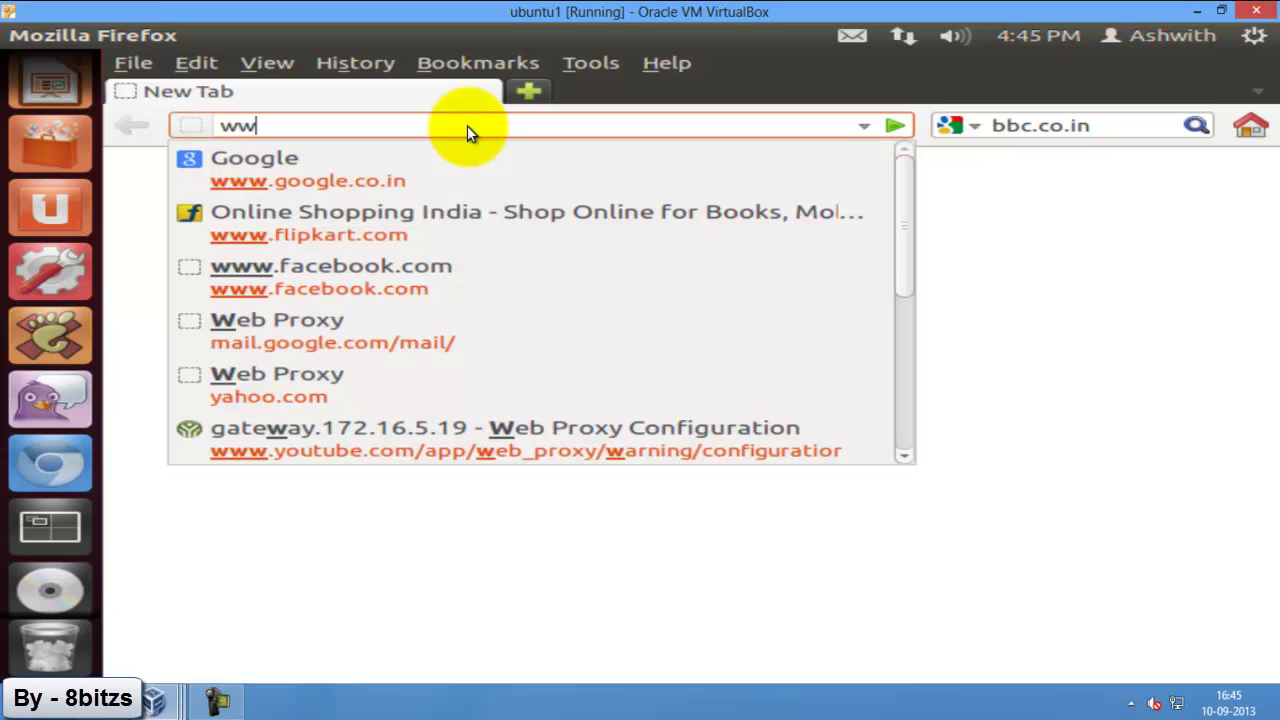
type("w.bbc.")
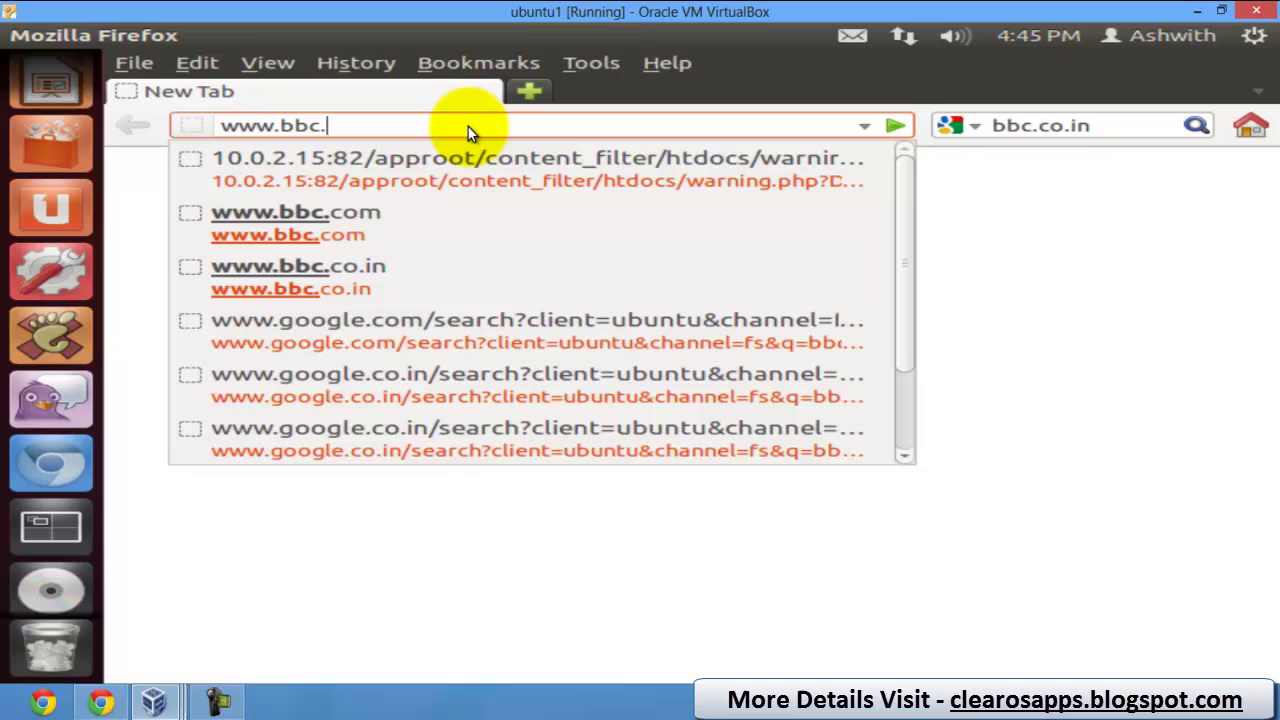
type("i")
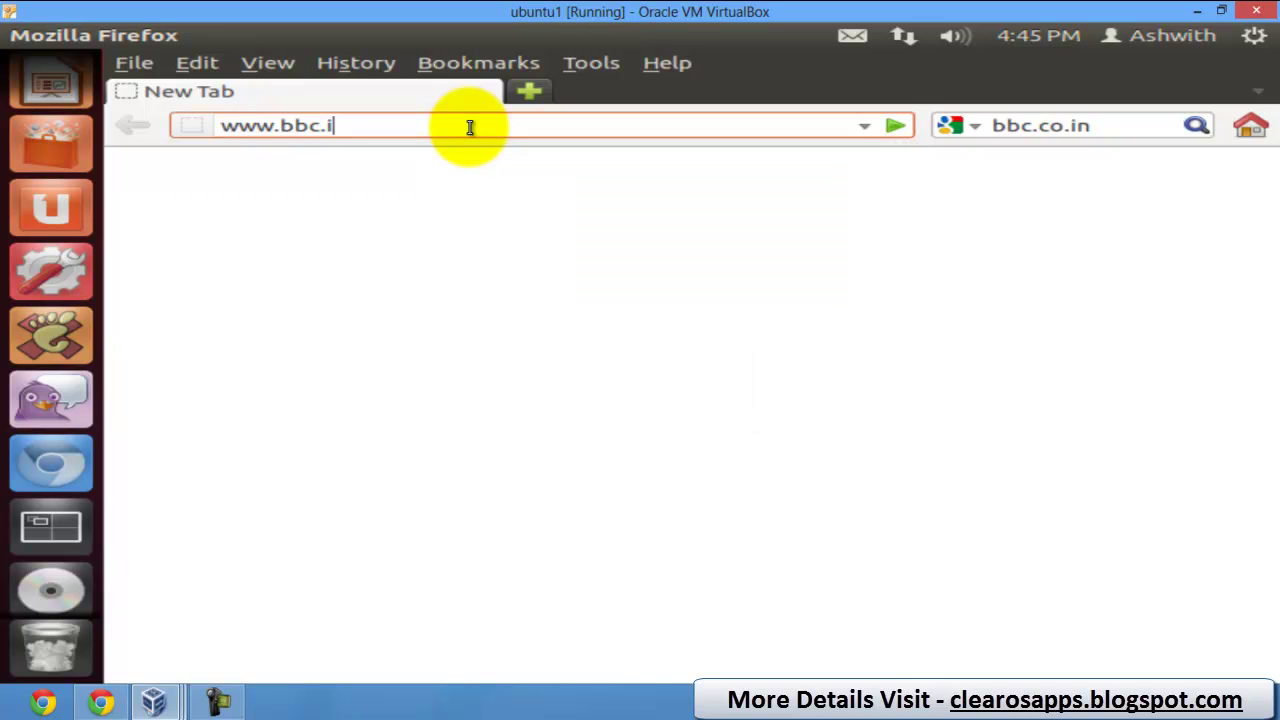
key("BackSpace")
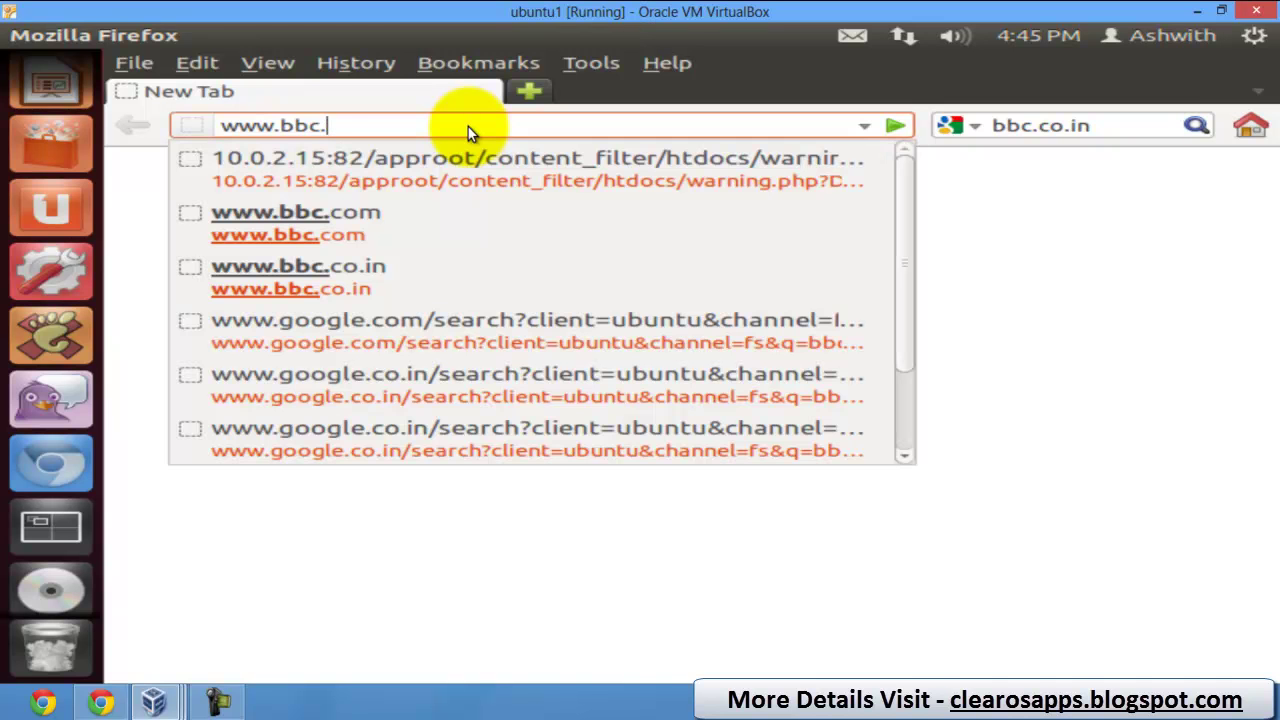
type("co.in")
key("Return")
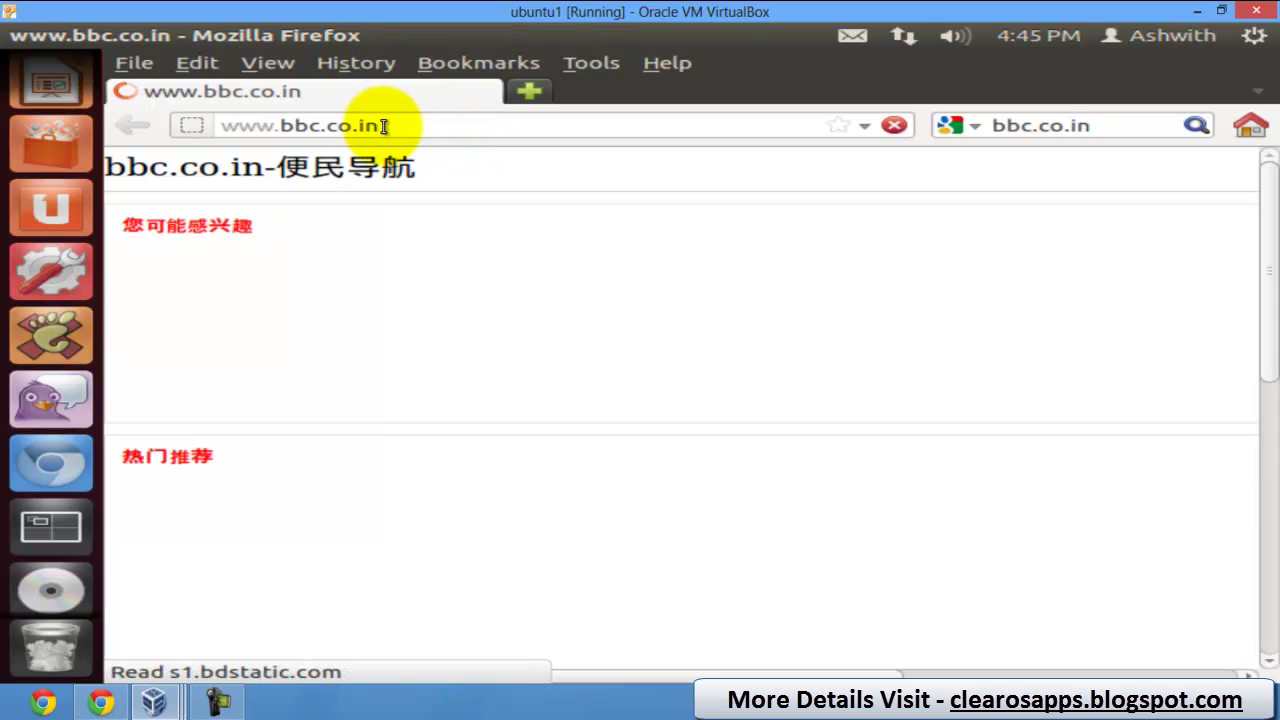
left_click_drag(384, 126, 352, 128)
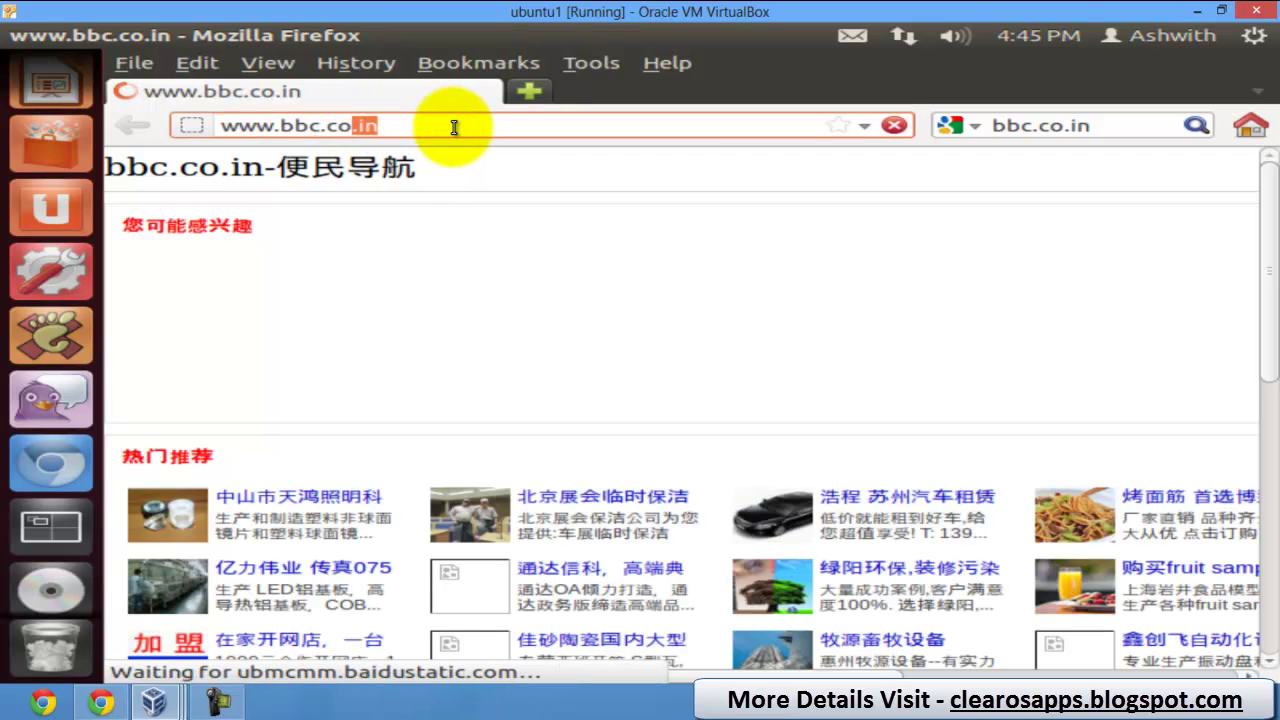
type("com")
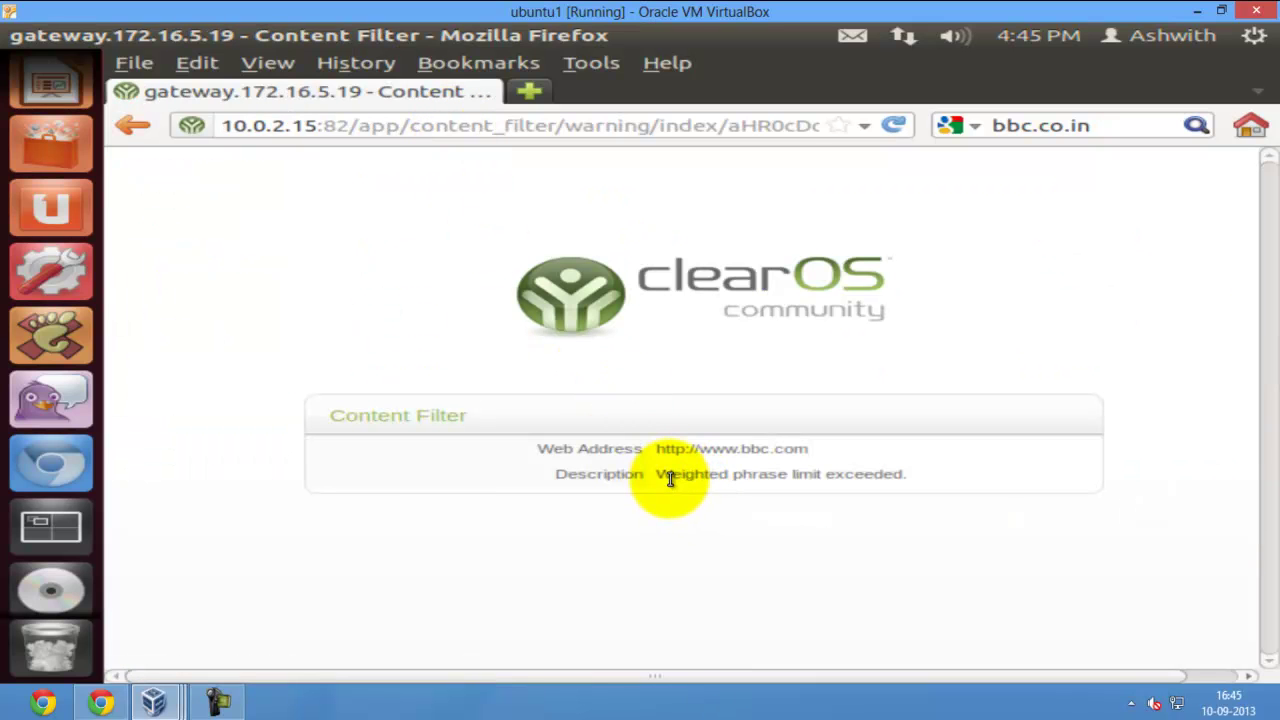
left_click_drag(668, 477, 904, 478)
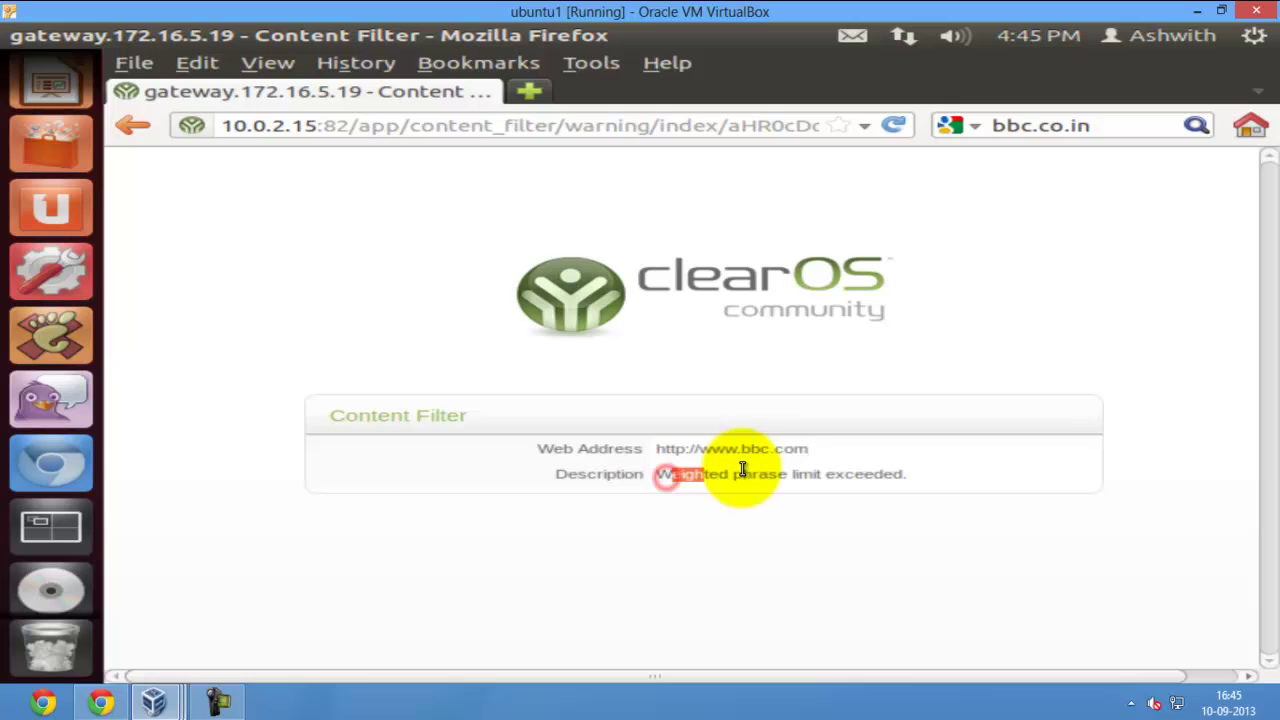
left_click(922, 488)
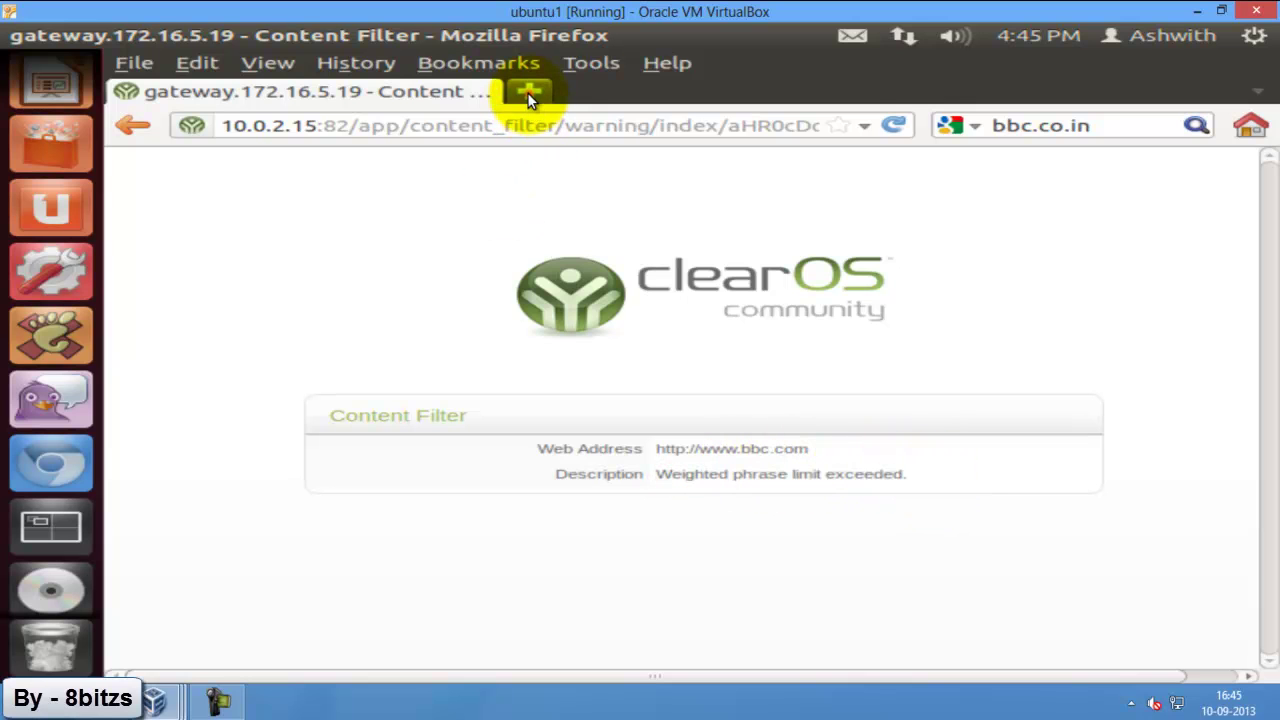
left_click(527, 92)
Open the Default policy's MIME Types list and scroll through its 27 audio and video types
left_click(486, 91)
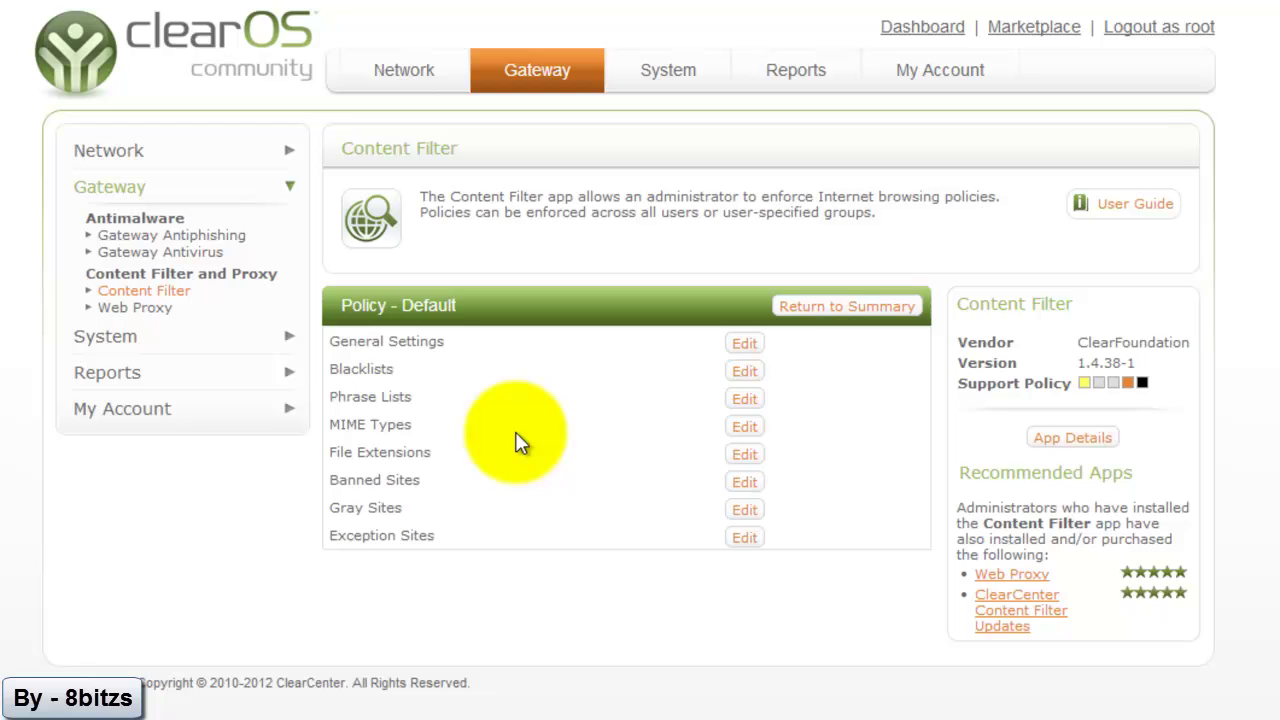
left_click(744, 428)
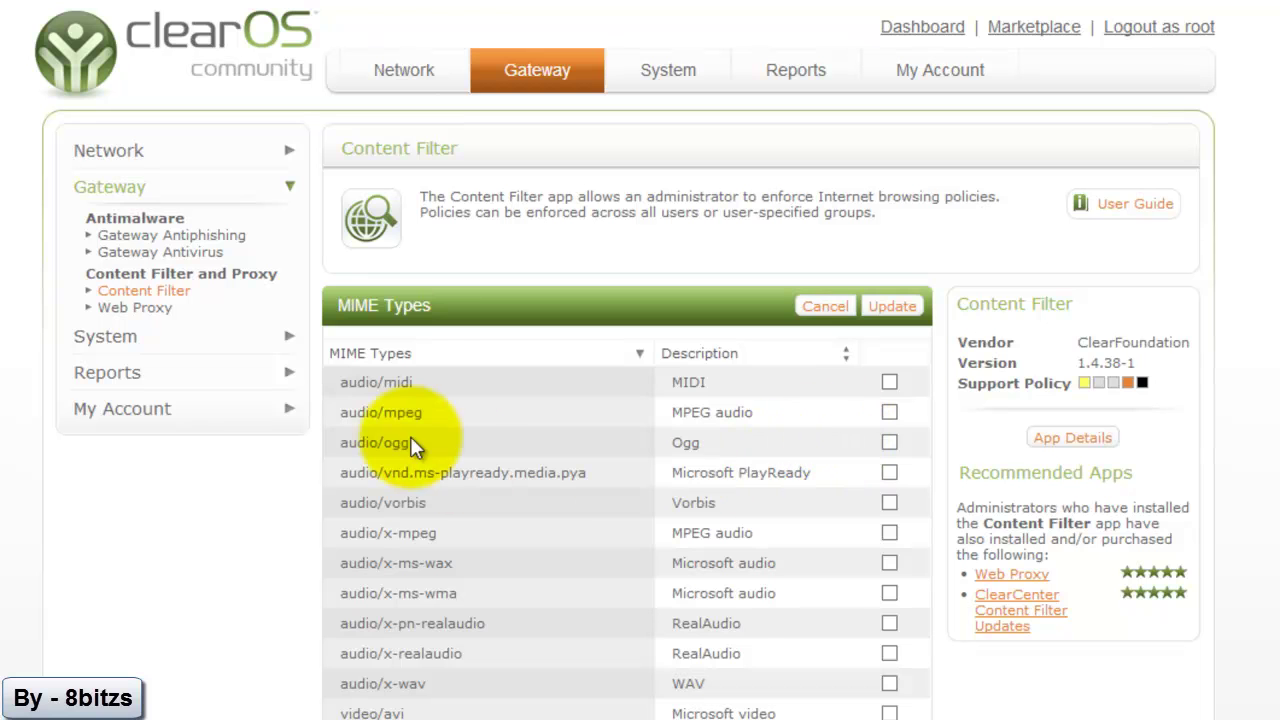
scroll(449, 410, "down", 3)
scroll(449, 410, "down", 2)
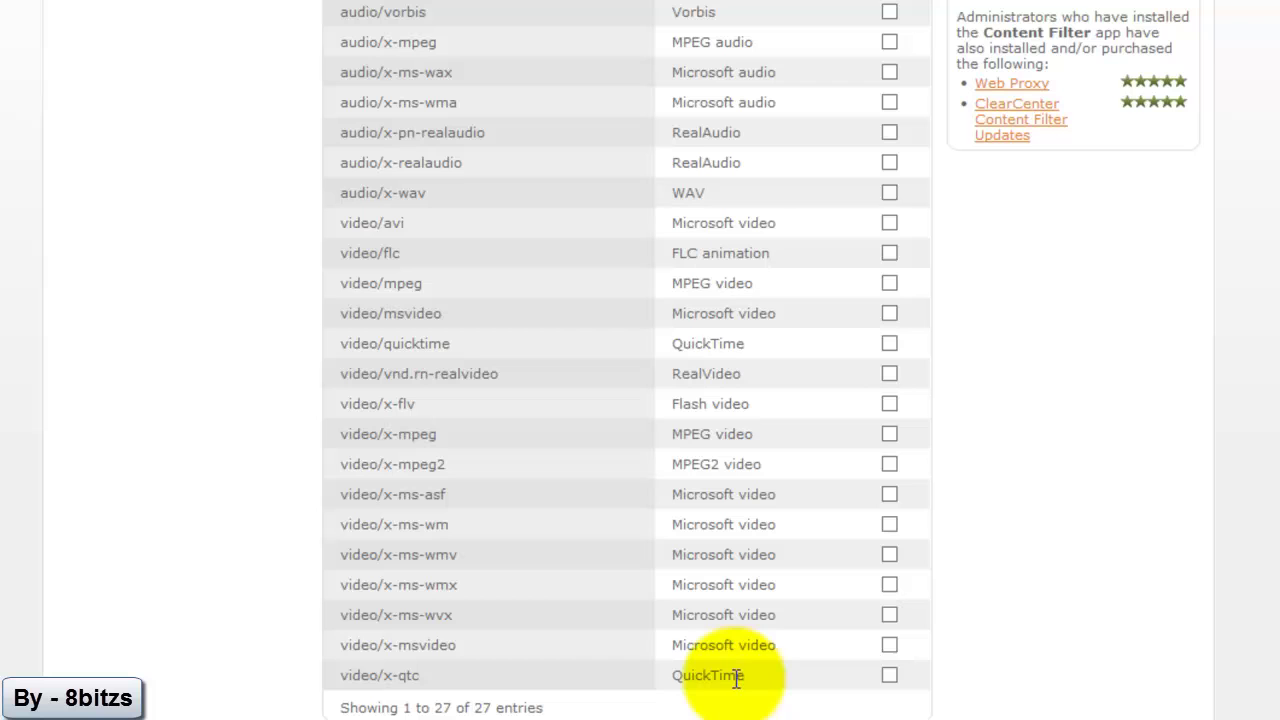
scroll(610, 605, "up", 2)
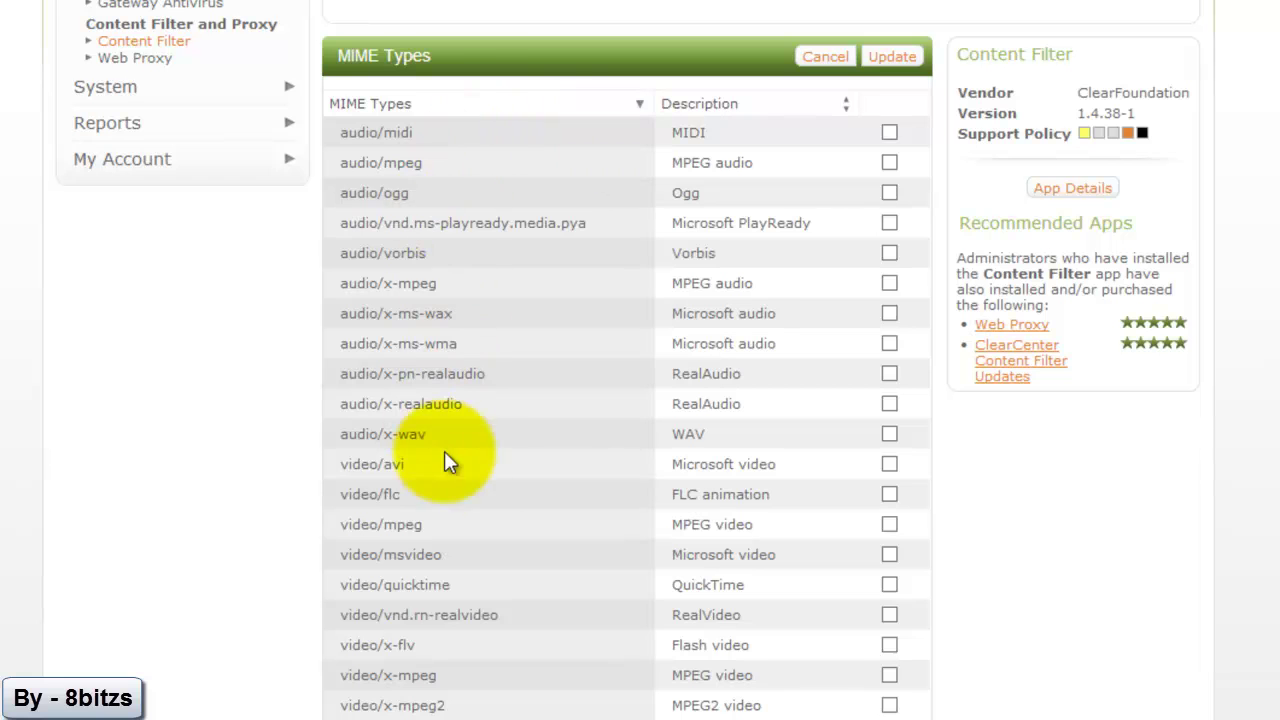
scroll(466, 510, "down", 1)
scroll(470, 520, "down", 1)
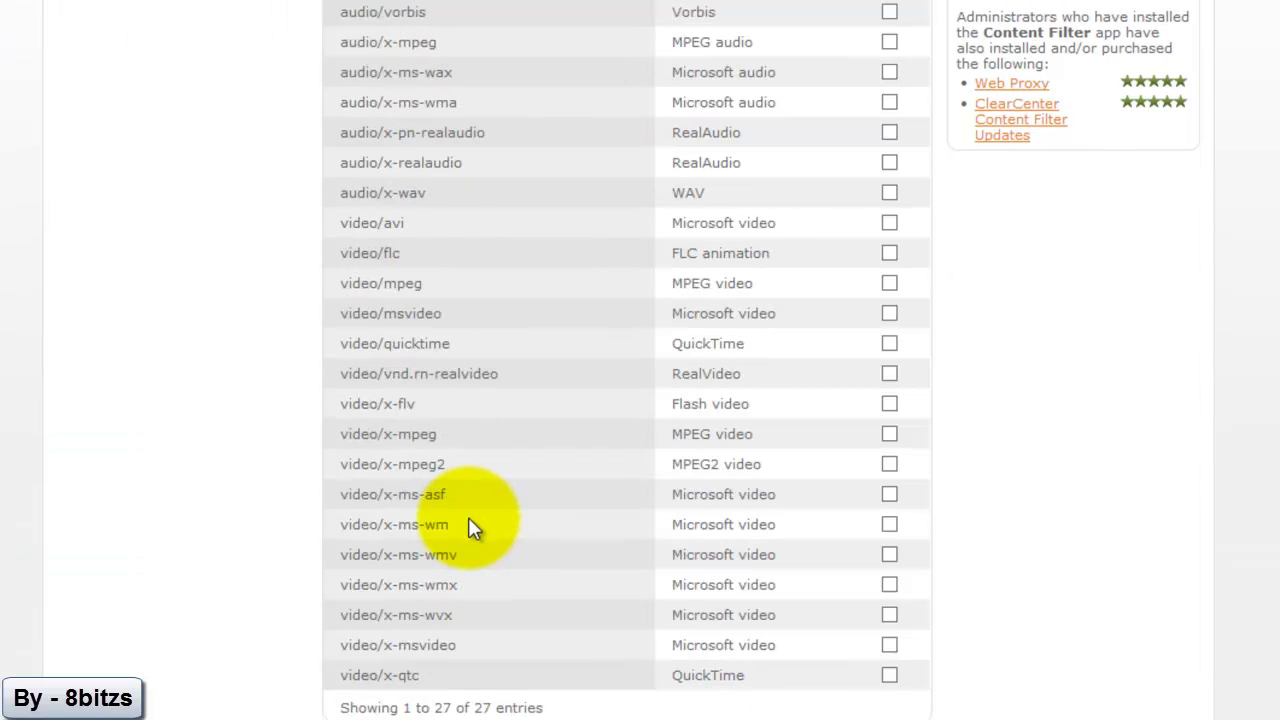
scroll(468, 517, "up", 2)
scroll(468, 517, "up", 1)
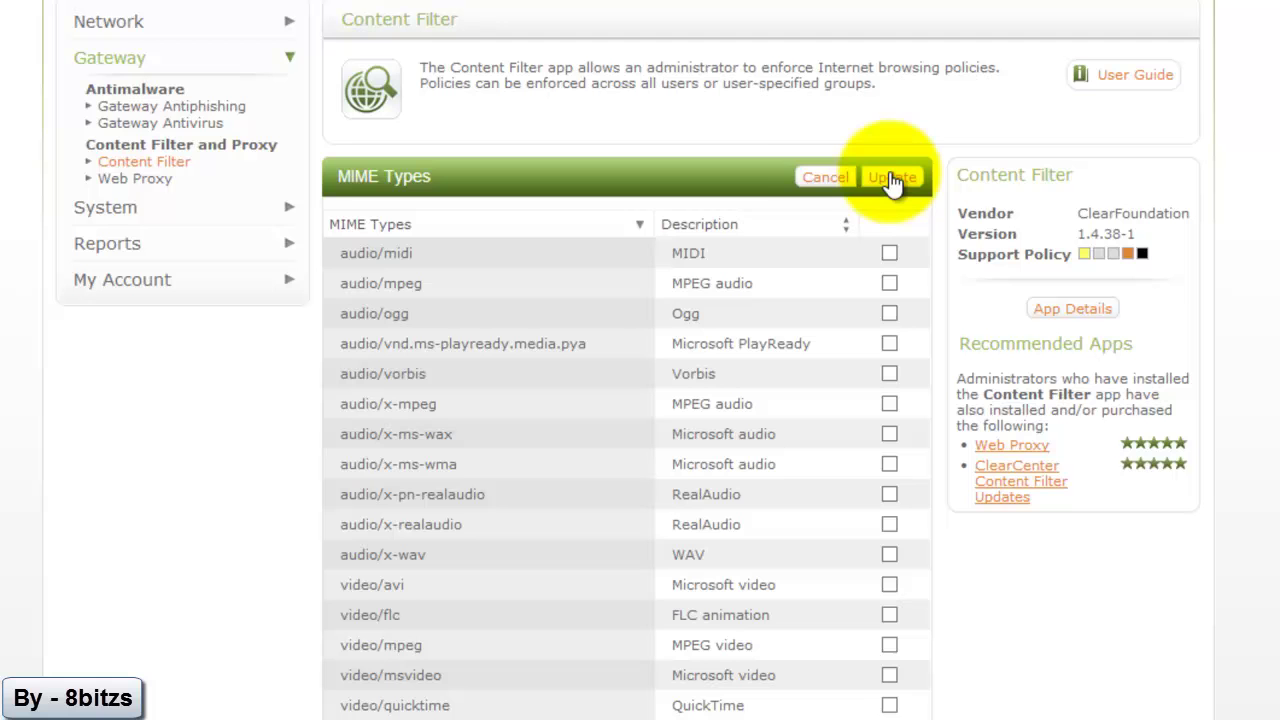